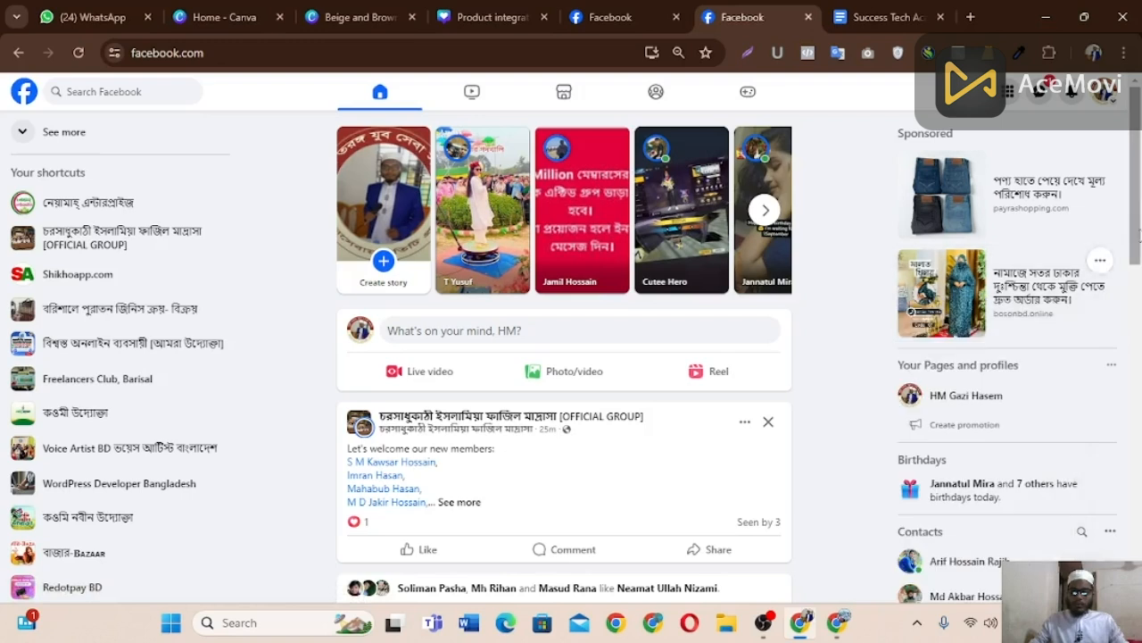
# - Capture a screen region around the sponsored post and mark its Sponsored label with a red rectangle and arrow, then discard the capture
pyautogui.moveTo(1134, 337); pyautogui.dragTo(1135, 352)
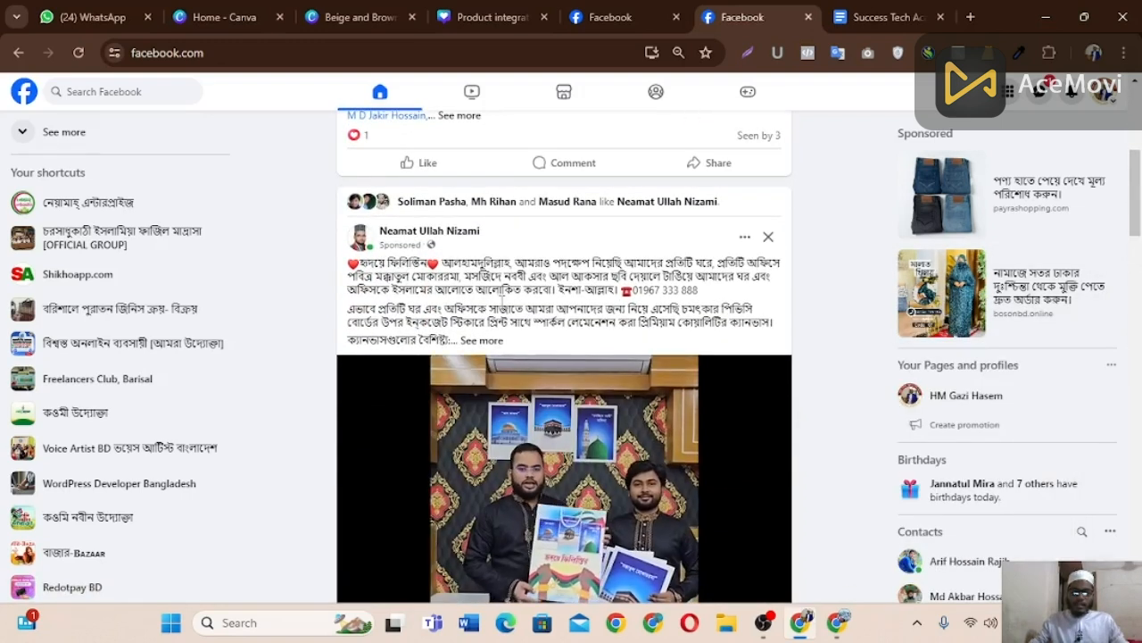
pyautogui.click(917, 622)
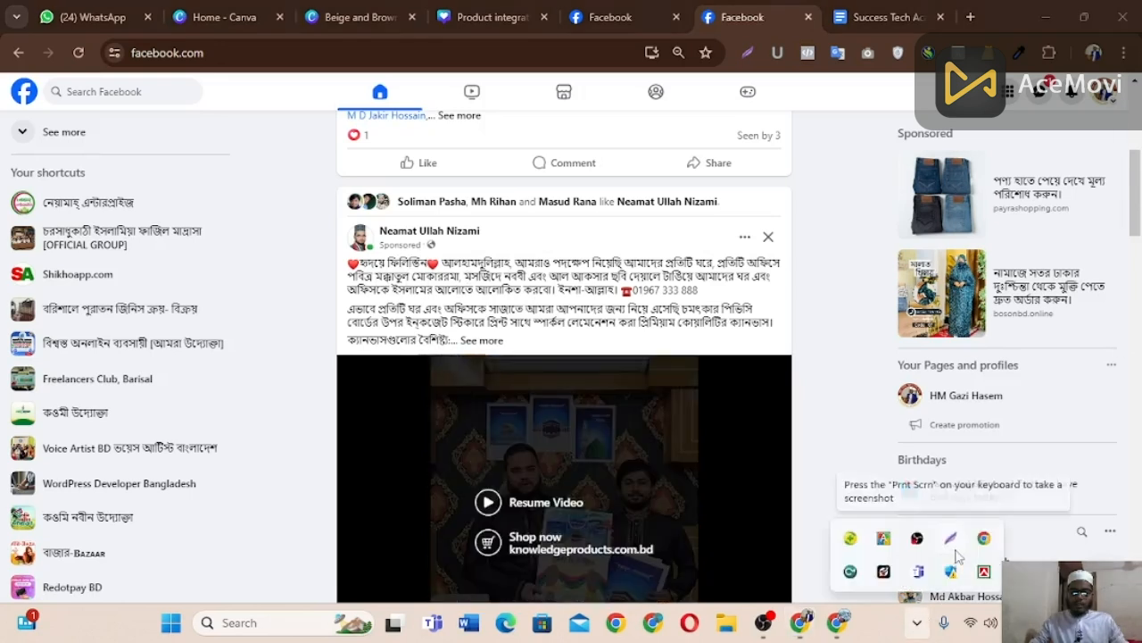
pyautogui.click(950, 537)
pyautogui.moveTo(136, 85); pyautogui.dragTo(1057, 556)
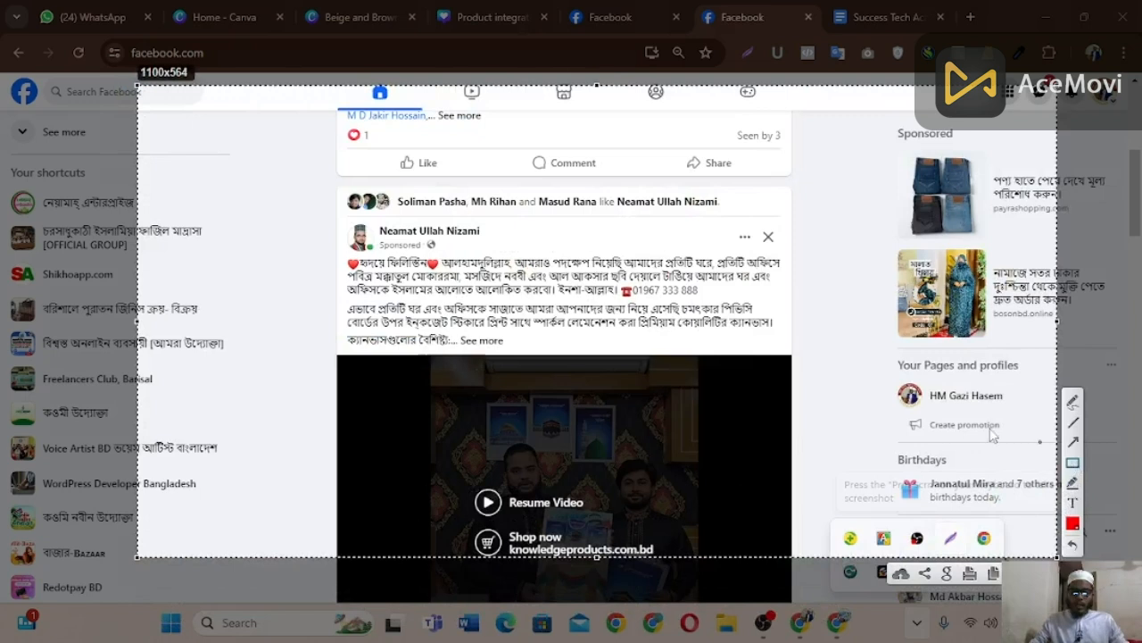
pyautogui.moveTo(374, 218); pyautogui.dragTo(490, 265)
pyautogui.click(1073, 442)
pyautogui.moveTo(852, 378); pyautogui.dragTo(425, 251)
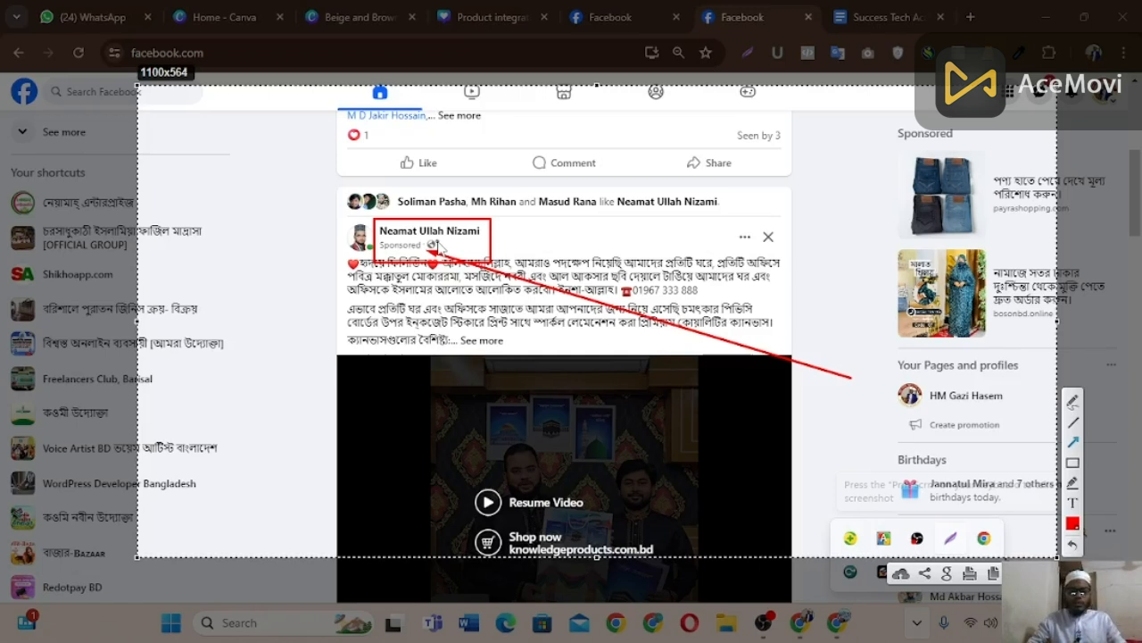
pyautogui.press('Escape')
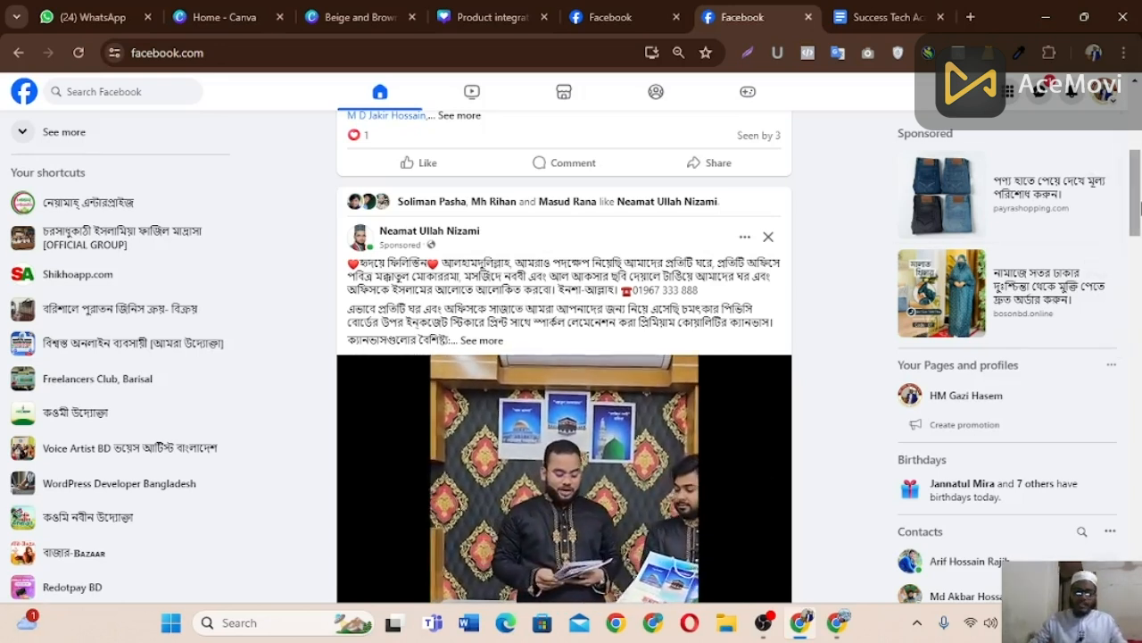
# - Expand the sponsored canvas post's full text and examine its description, delivery details and video
pyautogui.scroll(-1, 1140, 206)
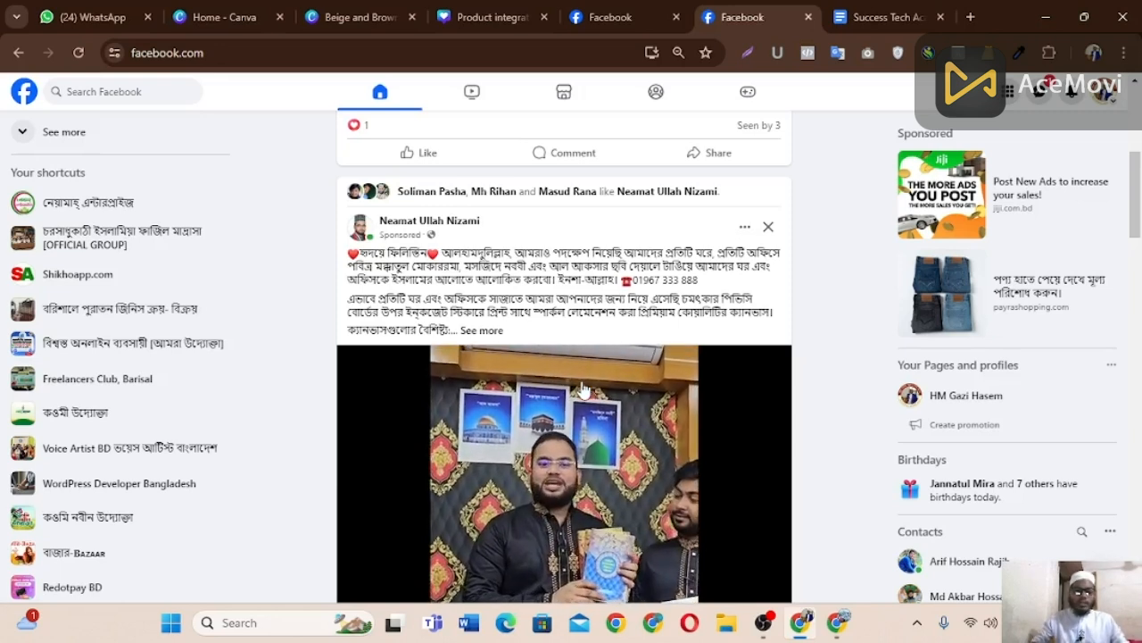
pyautogui.click(500, 331)
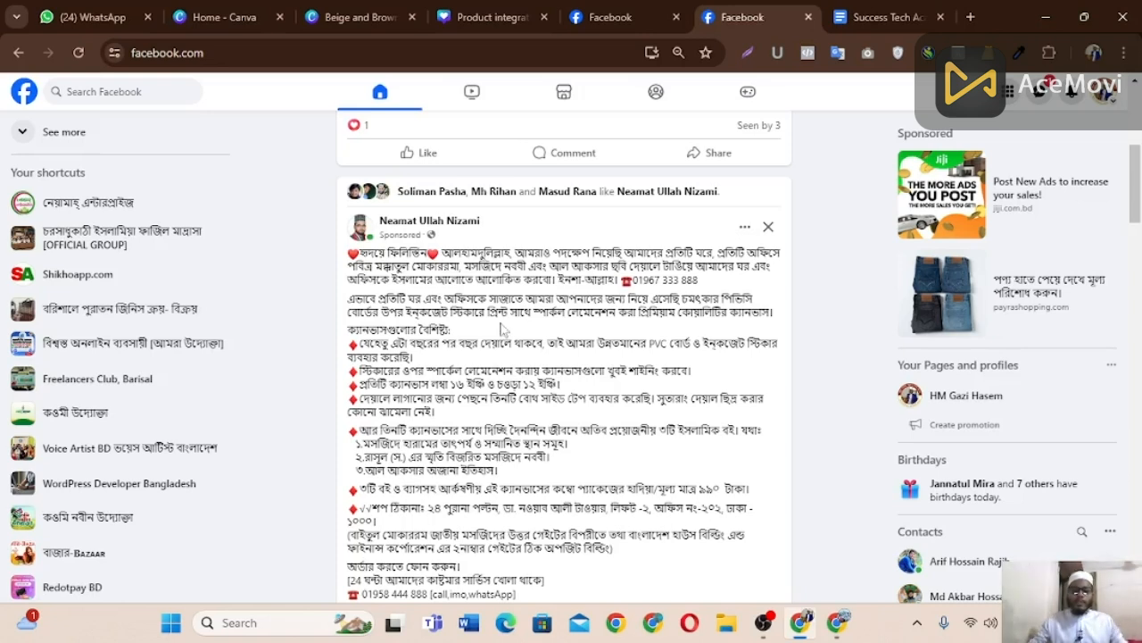
pyautogui.moveTo(1139, 213); pyautogui.dragTo(1140, 289)
pyautogui.moveTo(508, 485)
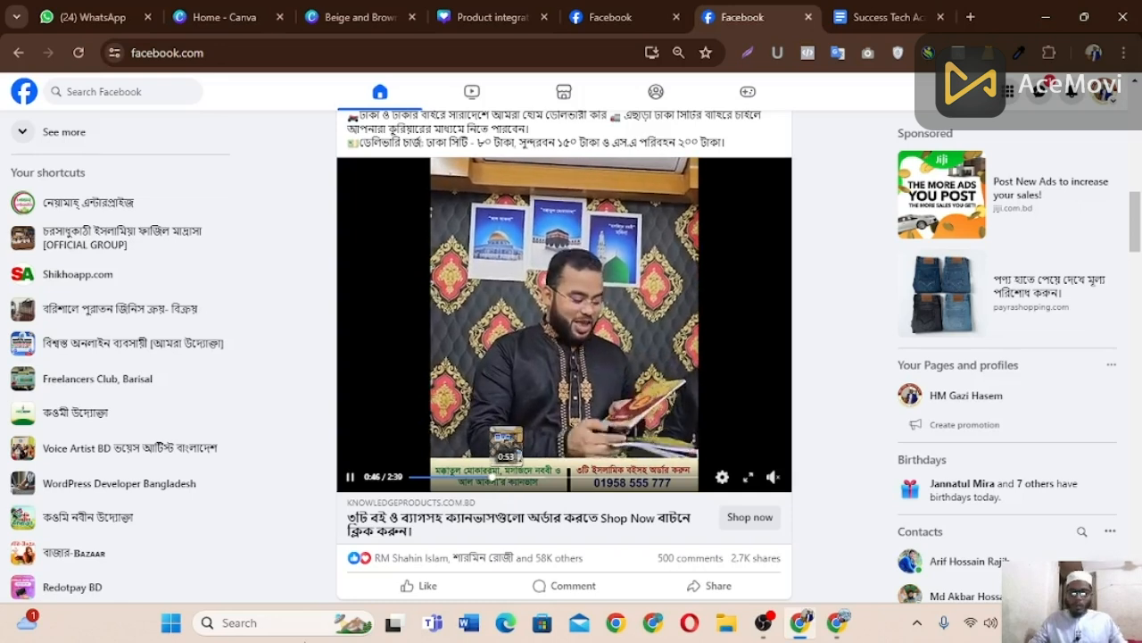
pyautogui.scroll(1, 1139, 219)
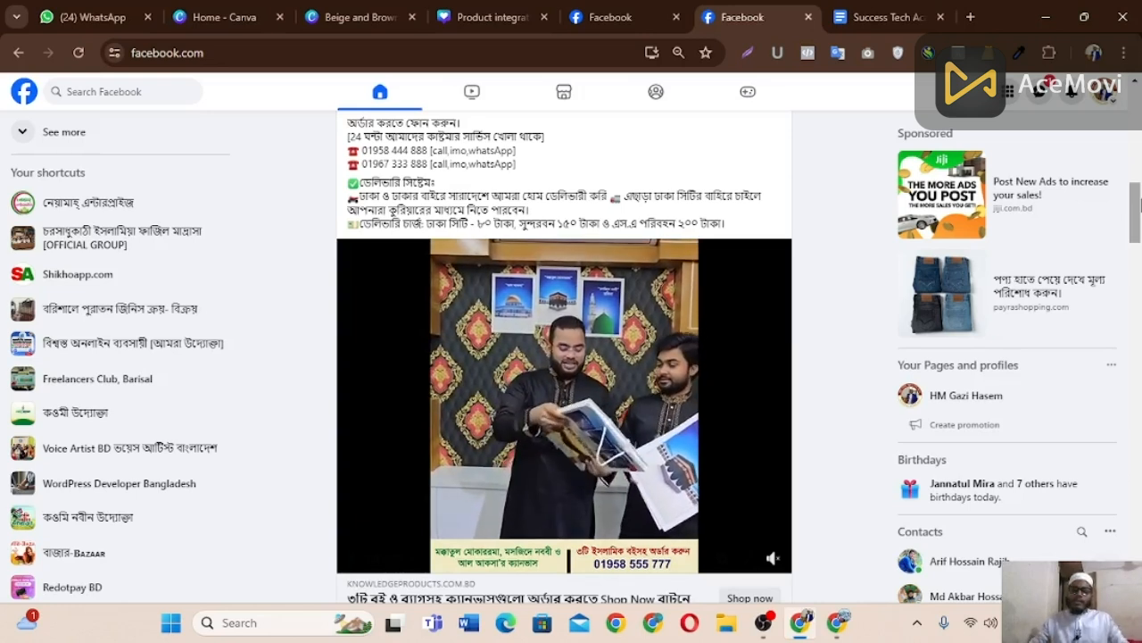
pyautogui.scroll(2, 1138, 203)
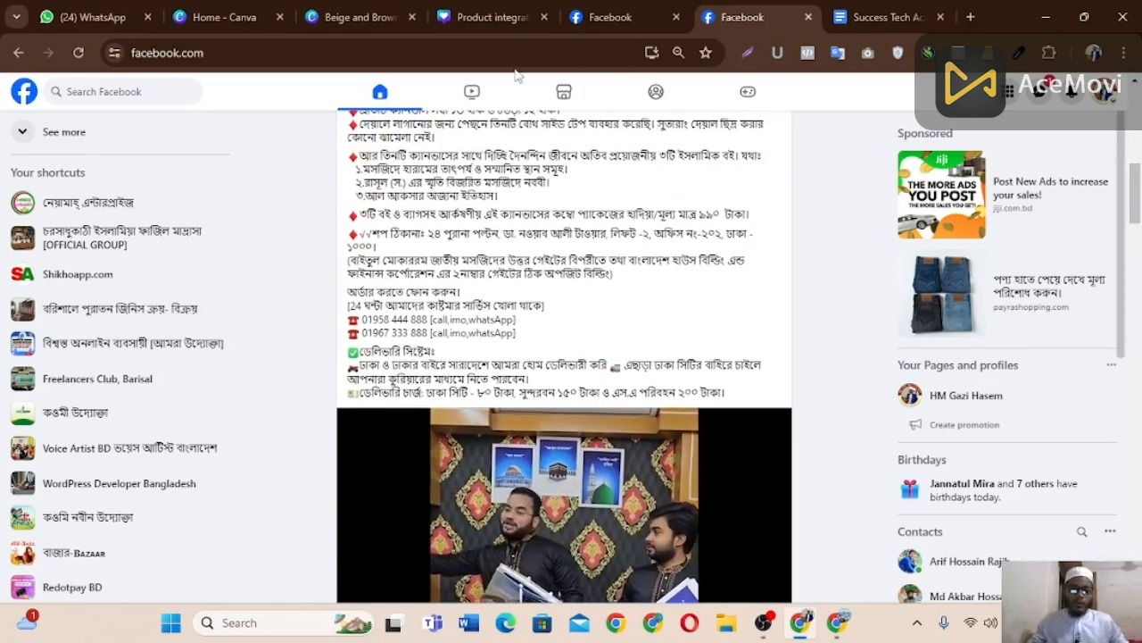
# - Open the sponsored post's Shop now landing page on knowledgeproducts.com.bd and look through its content
pyautogui.click(173, 93)
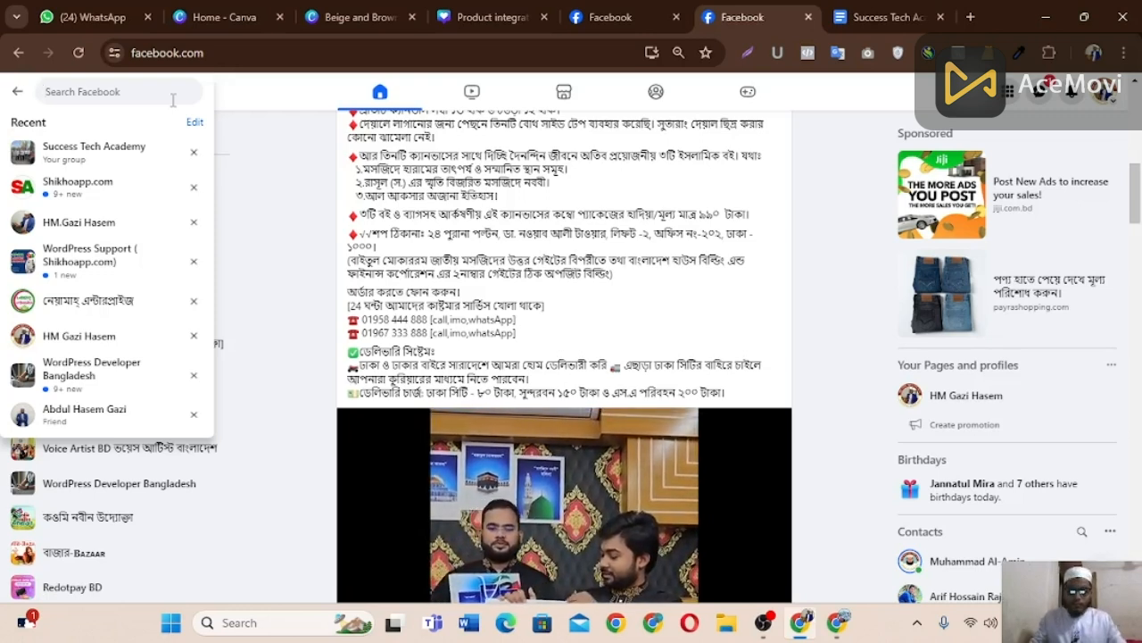
pyautogui.scroll(1, 1140, 221)
pyautogui.scroll(-4, 1140, 222)
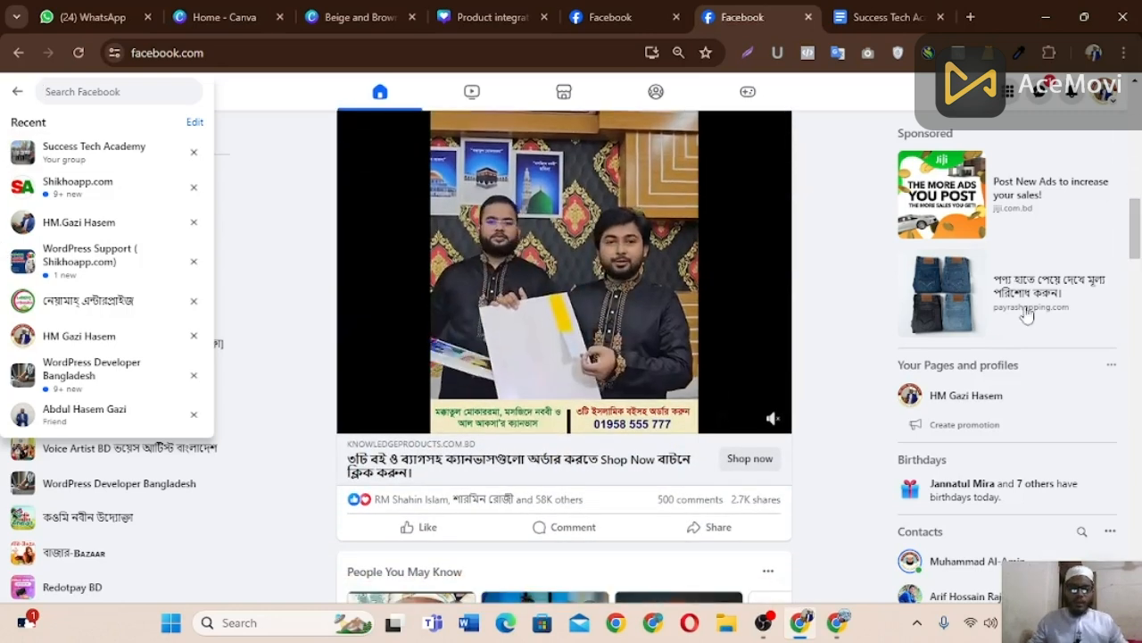
pyautogui.click(744, 466)
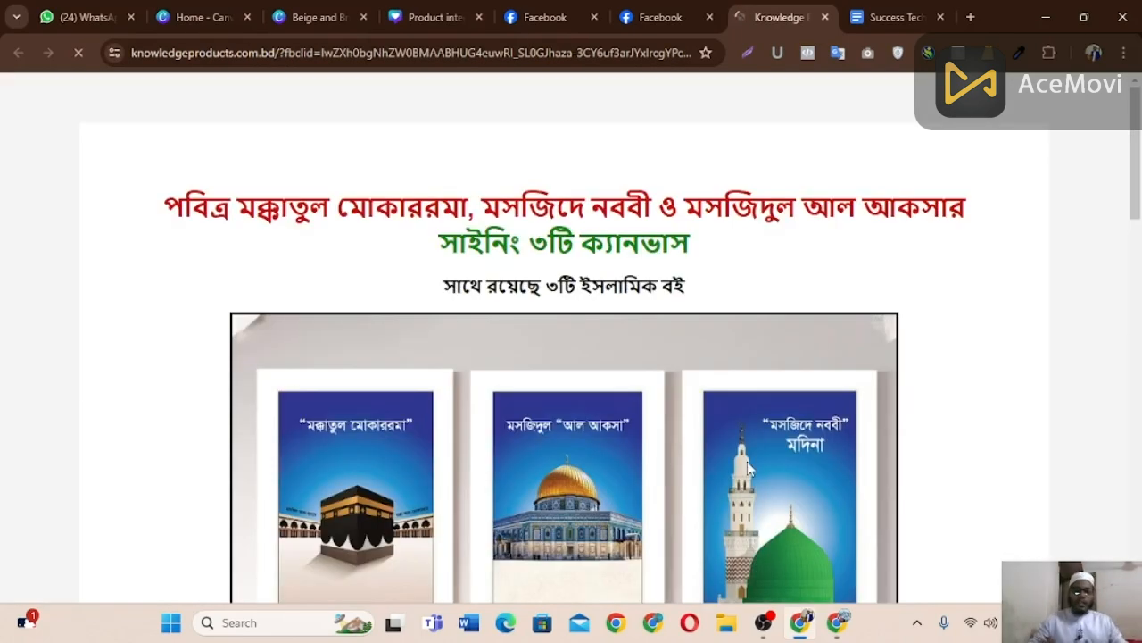
pyautogui.scroll(-6, 819, 377)
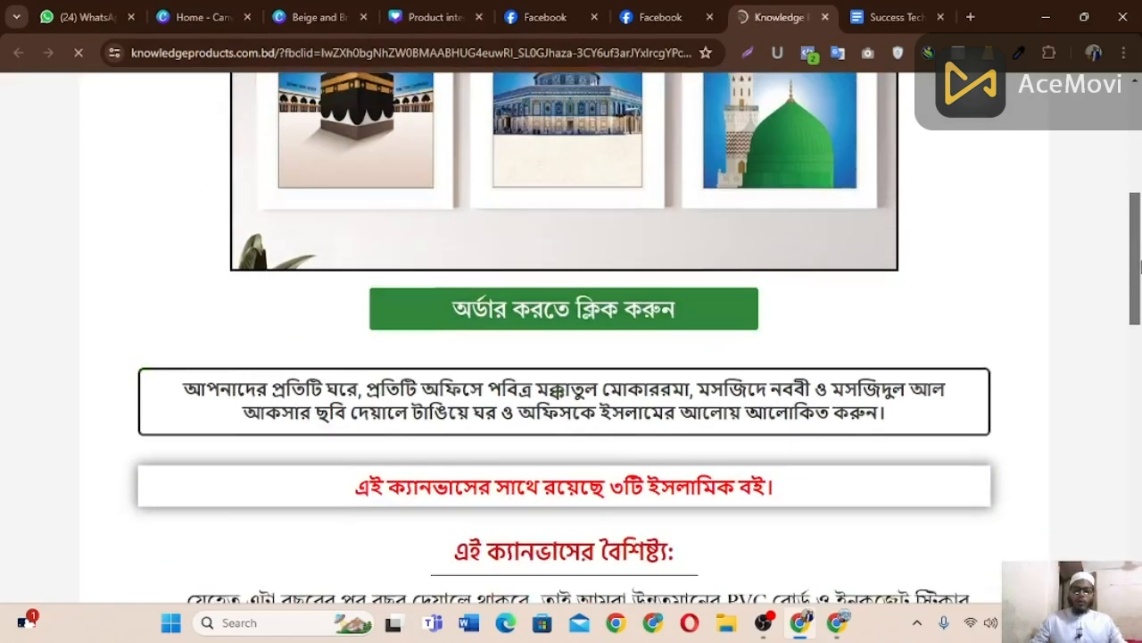
pyautogui.moveTo(1140, 285); pyautogui.dragTo(1139, 143)
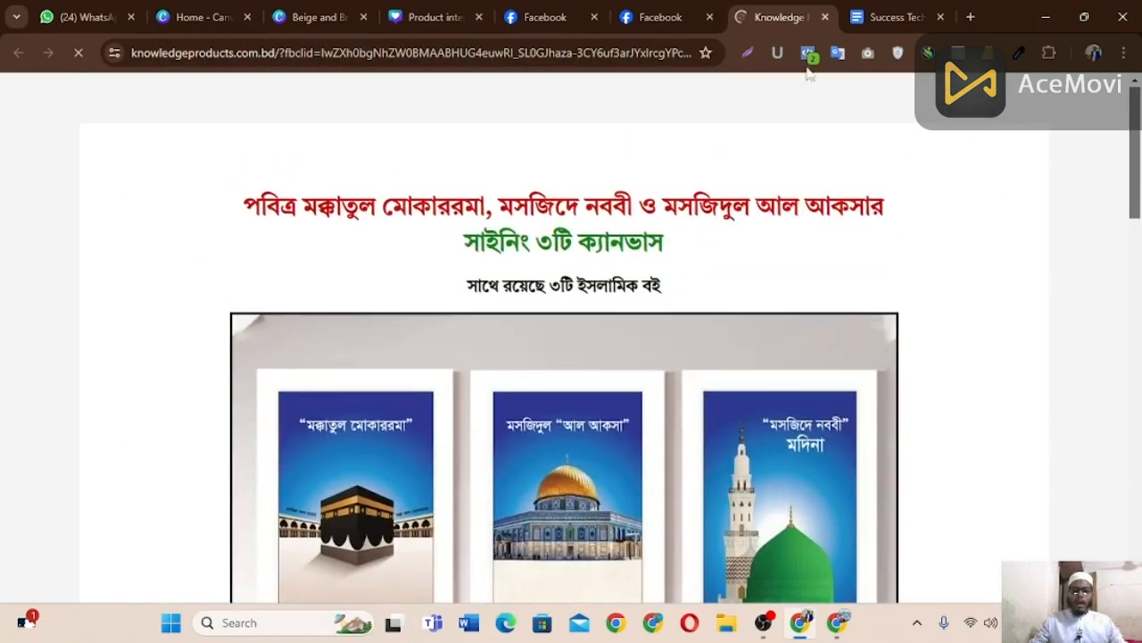
# - Open Chrome under the profile with the green M avatar and search Google for business manager
pyautogui.click(649, 11)
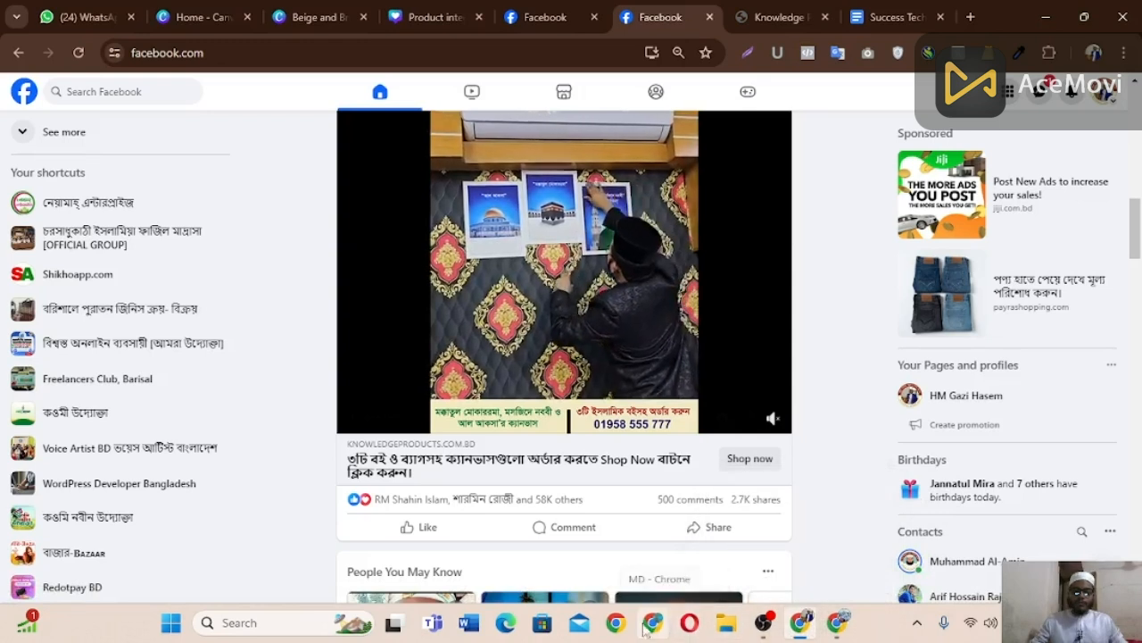
pyautogui.click(652, 622)
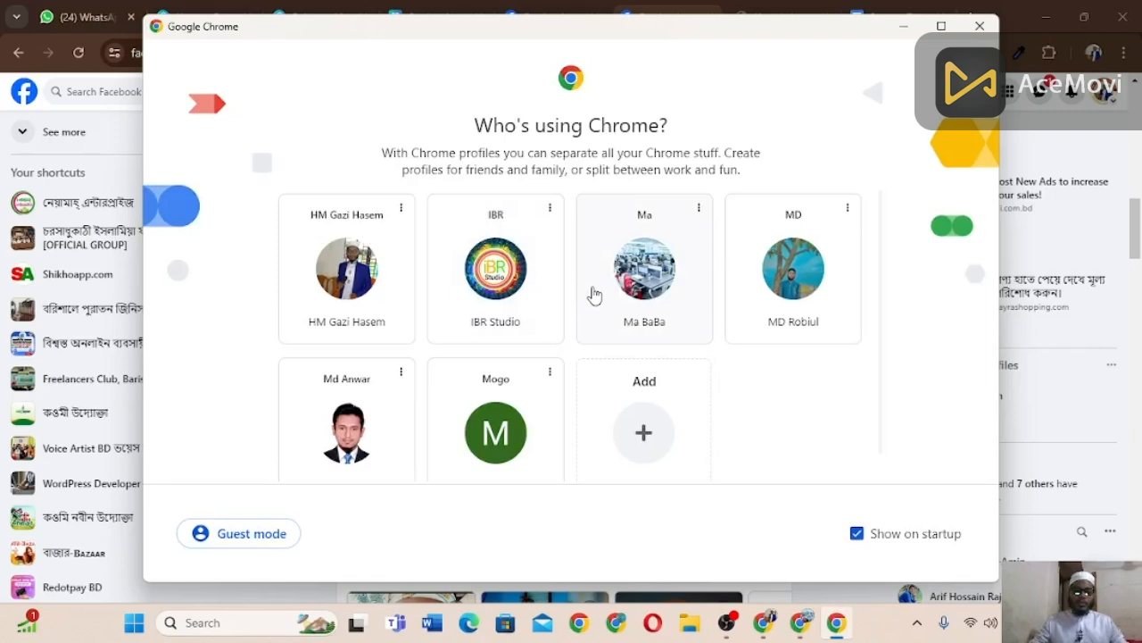
pyautogui.click(497, 433)
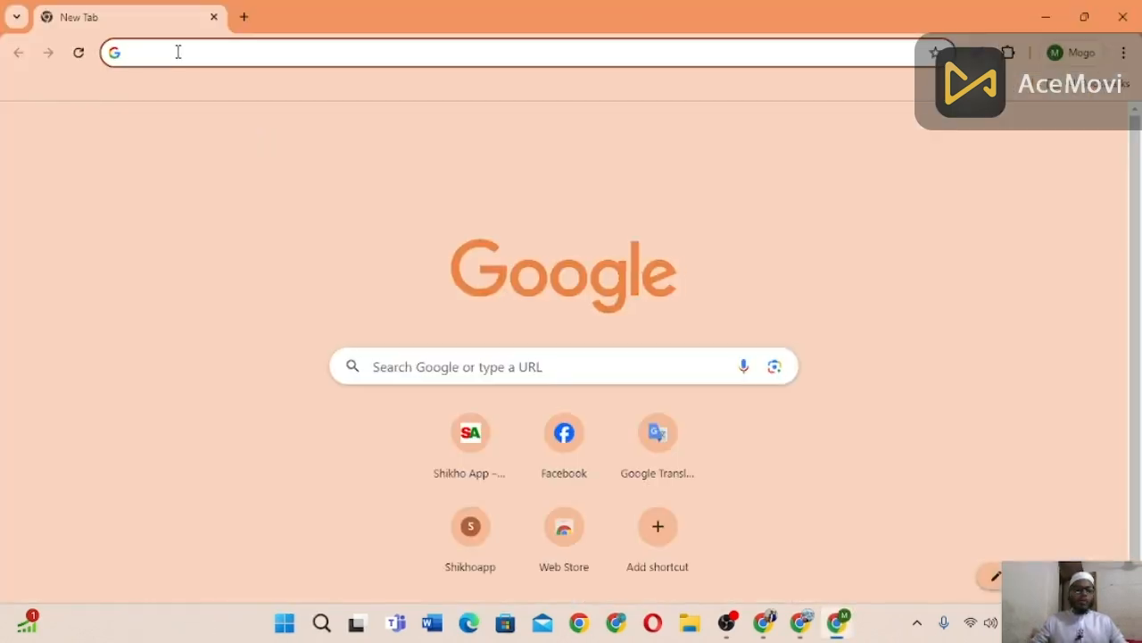
pyautogui.write('b')
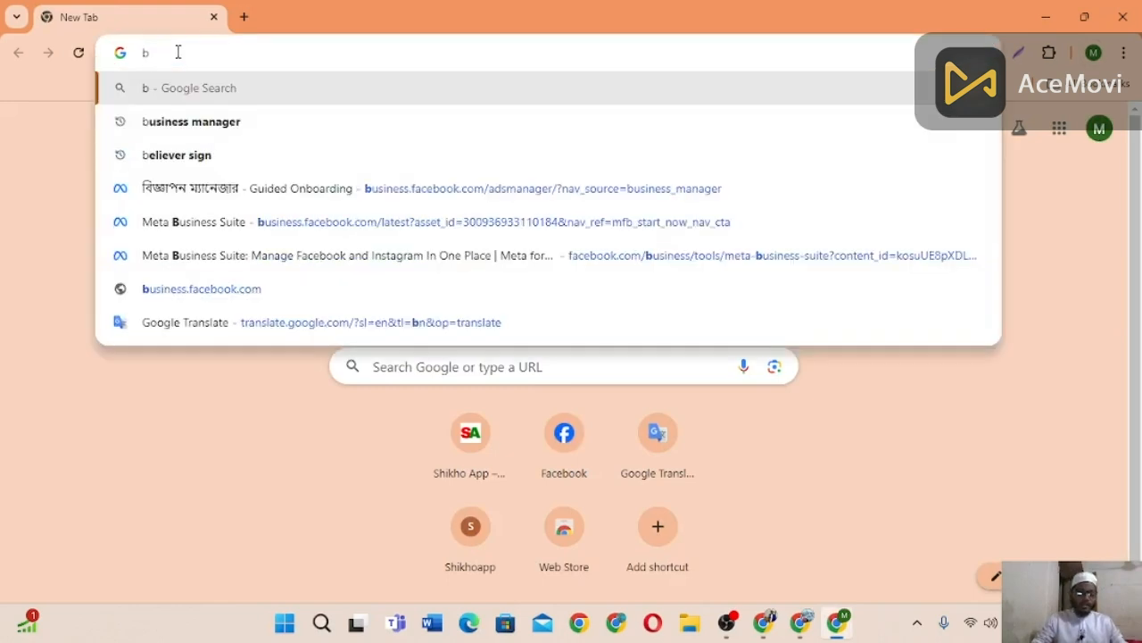
pyautogui.click(219, 121)
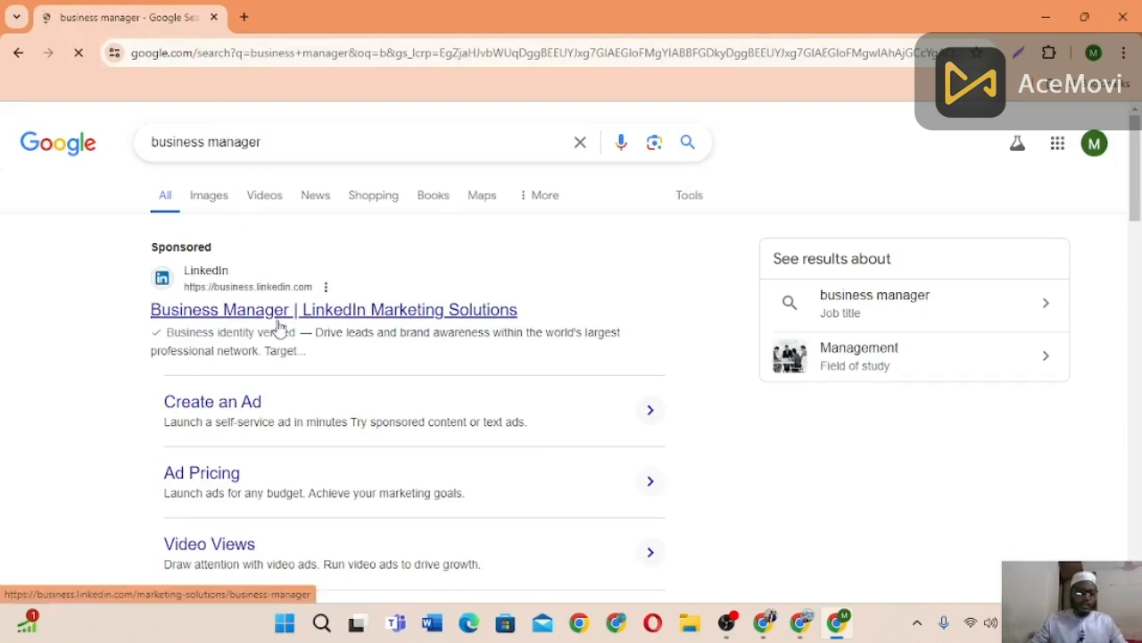
# - Refine the search to facebook business manager and open Meta Business Suite from the results
pyautogui.scroll(-5, 278, 305)
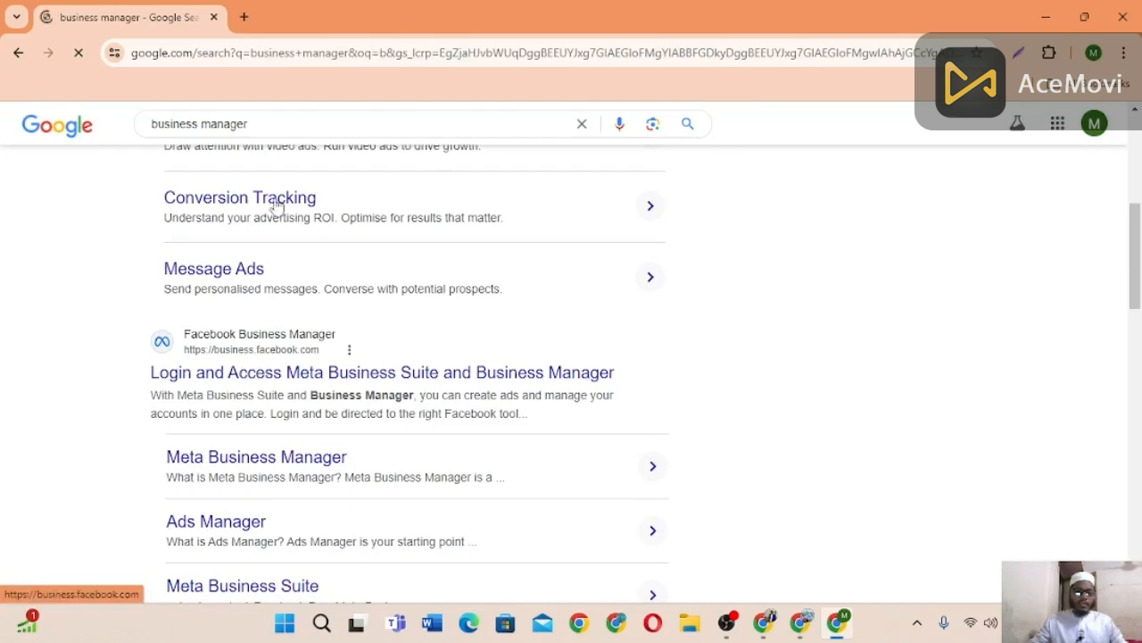
pyautogui.click(259, 125)
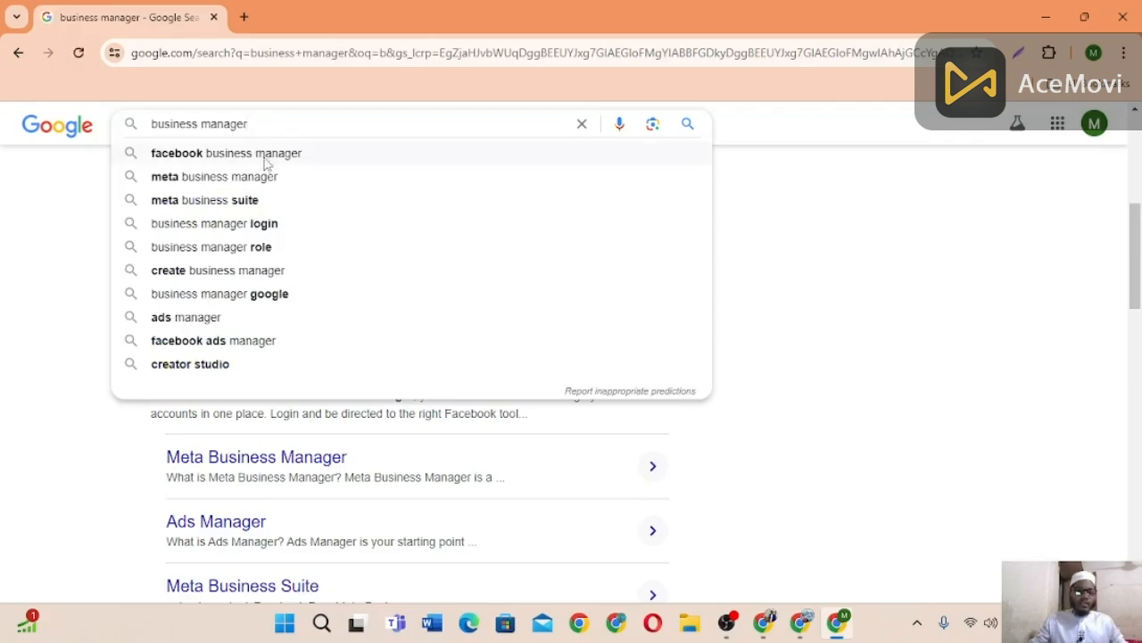
pyautogui.click(265, 156)
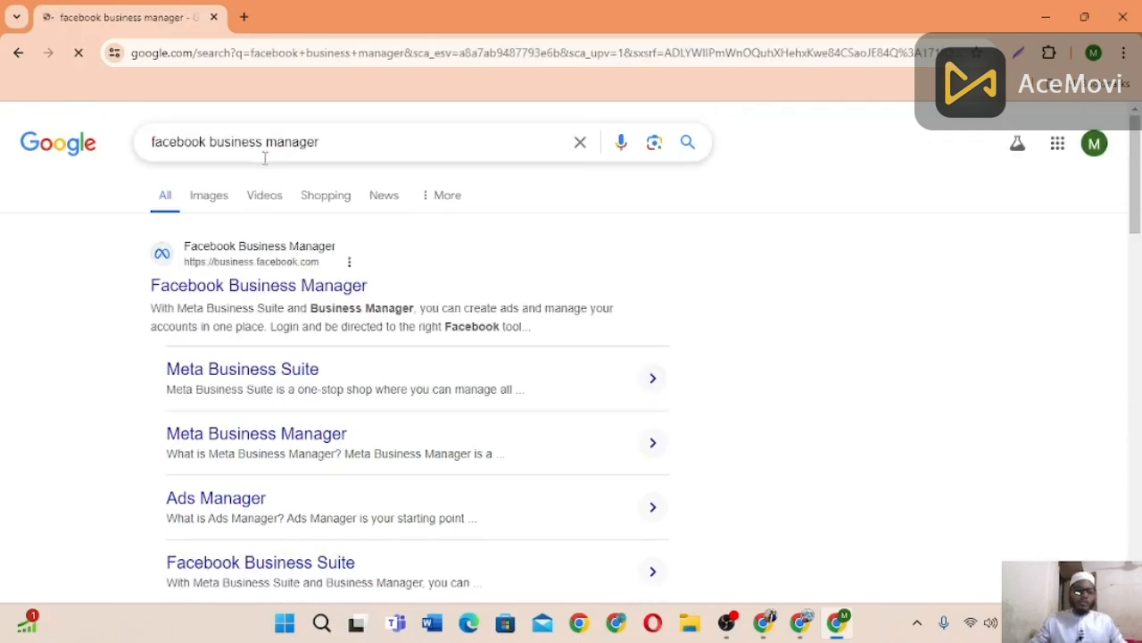
pyautogui.scroll(-5, 235, 204)
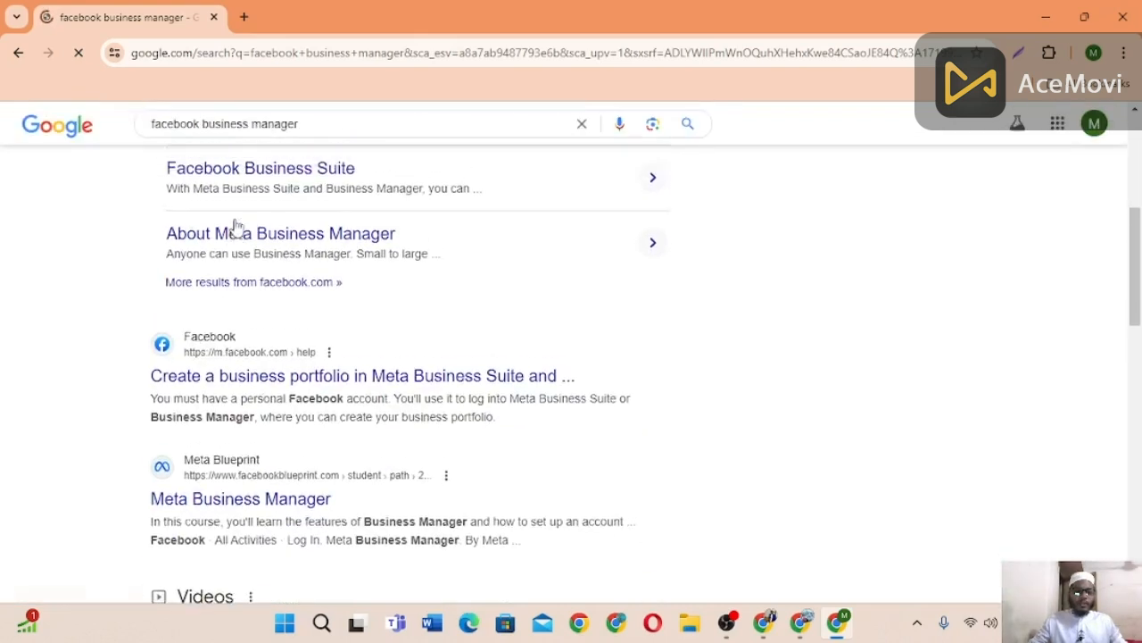
pyautogui.scroll(5, 235, 225)
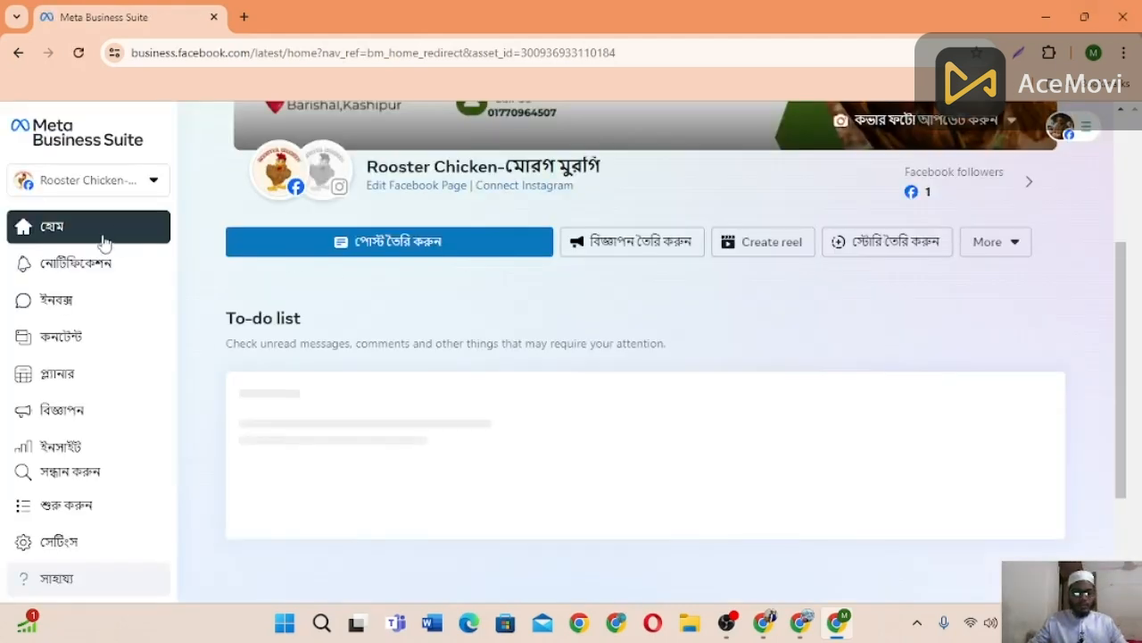
# - Look over the Rooster Chicken page's home screen and available sections in Meta Business Suite
pyautogui.moveTo(1122, 259)
pyautogui.mouseDown()
pyautogui.moveTo(1113, 138)
pyautogui.moveTo(1123, 253)
pyautogui.mouseUp()
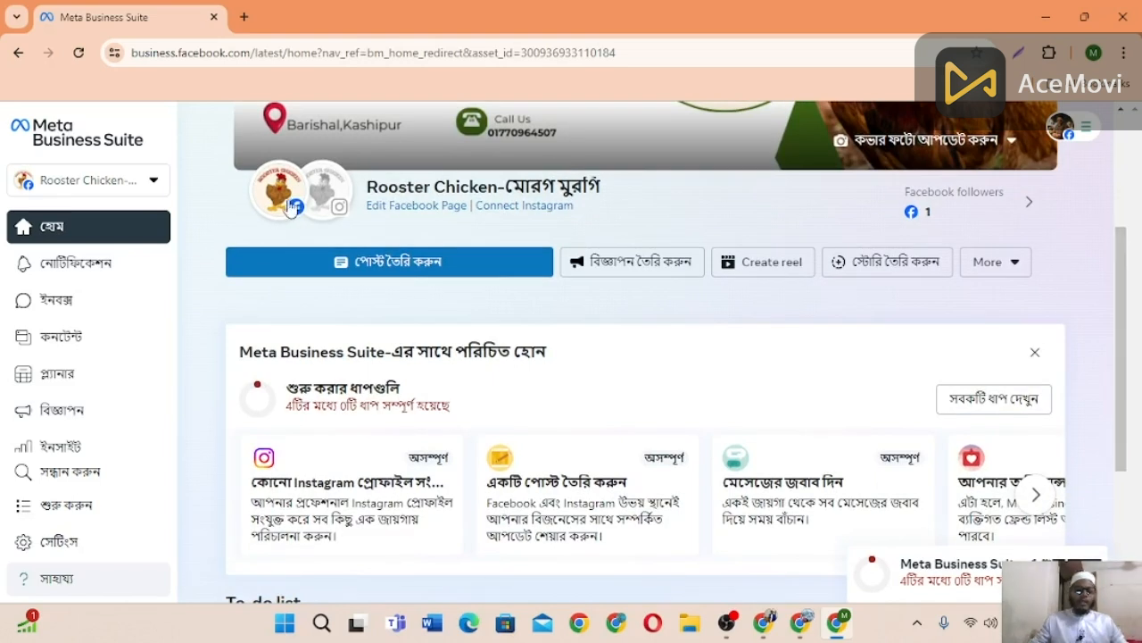
pyautogui.moveTo(291, 209)
pyautogui.scroll(-2, 158, 421)
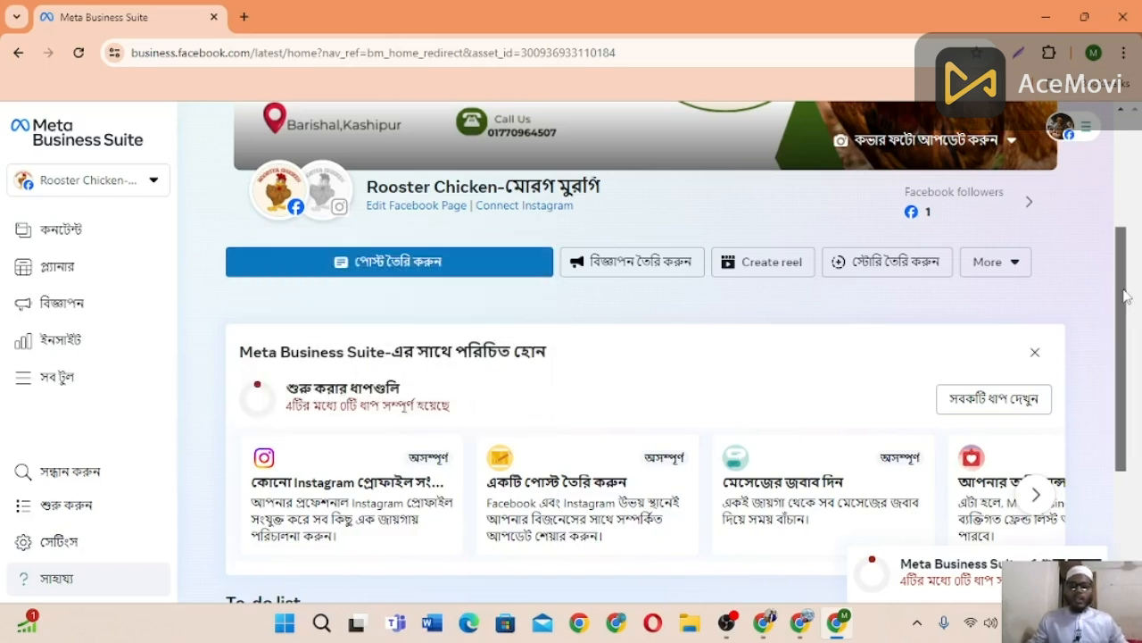
pyautogui.scroll(-1, 1122, 307)
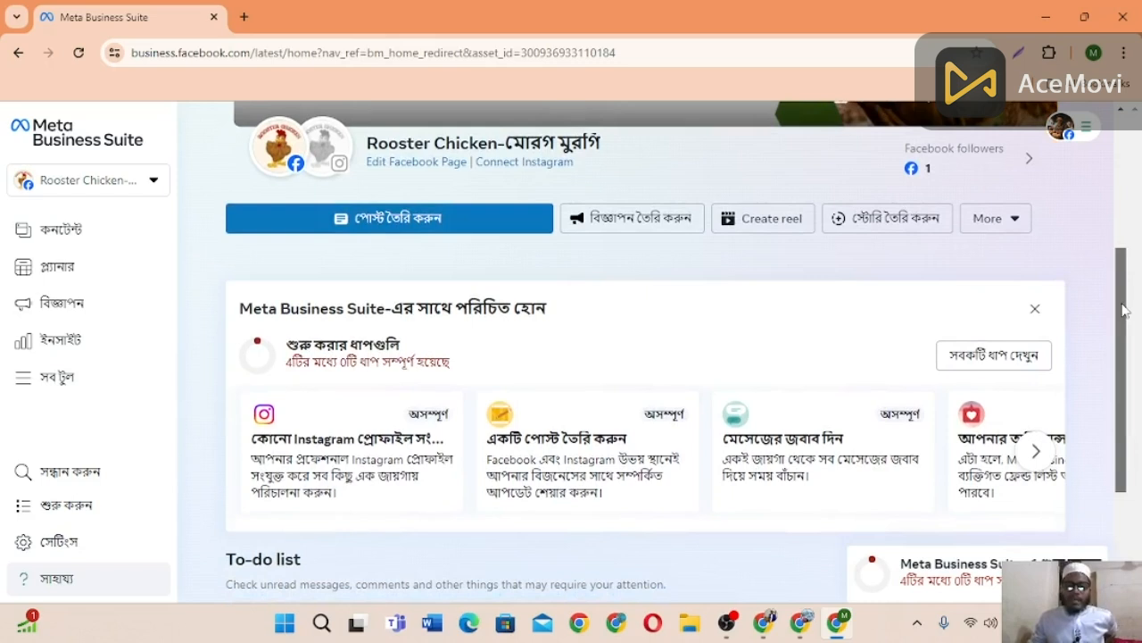
pyautogui.scroll(1, 1121, 303)
pyautogui.scroll(-1, 1121, 301)
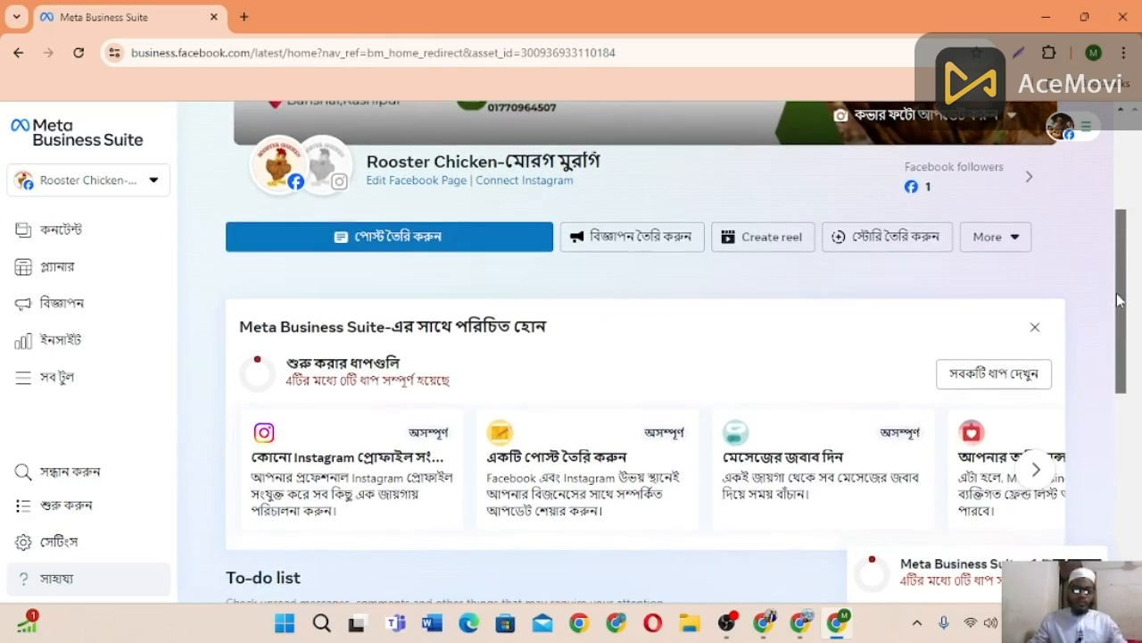
pyautogui.scroll(-1, 1121, 303)
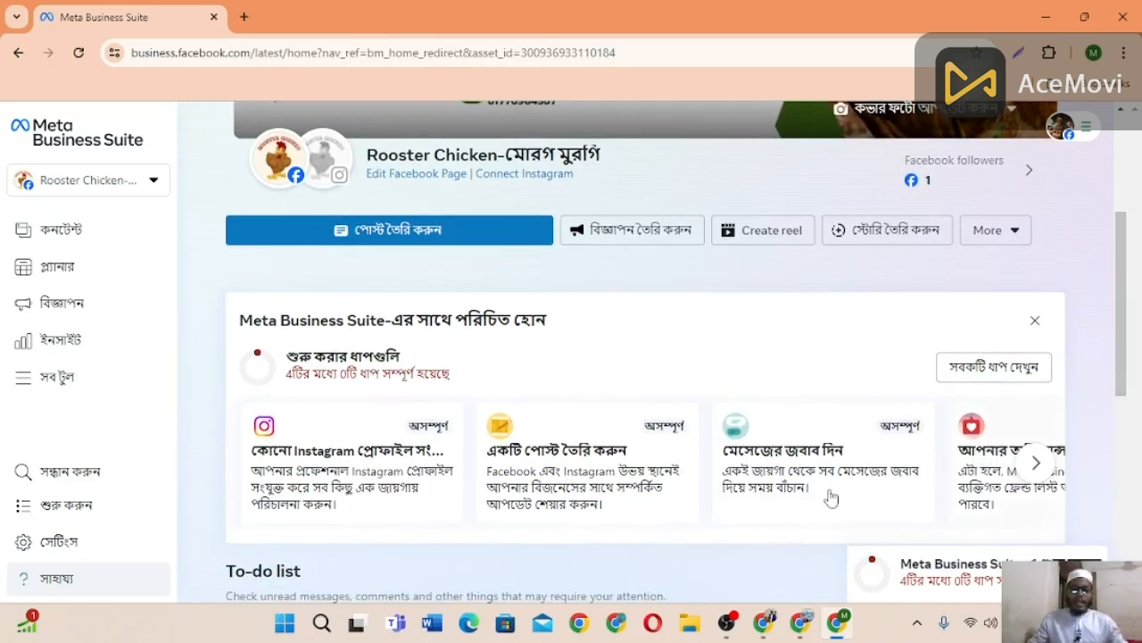
pyautogui.click(243, 17)
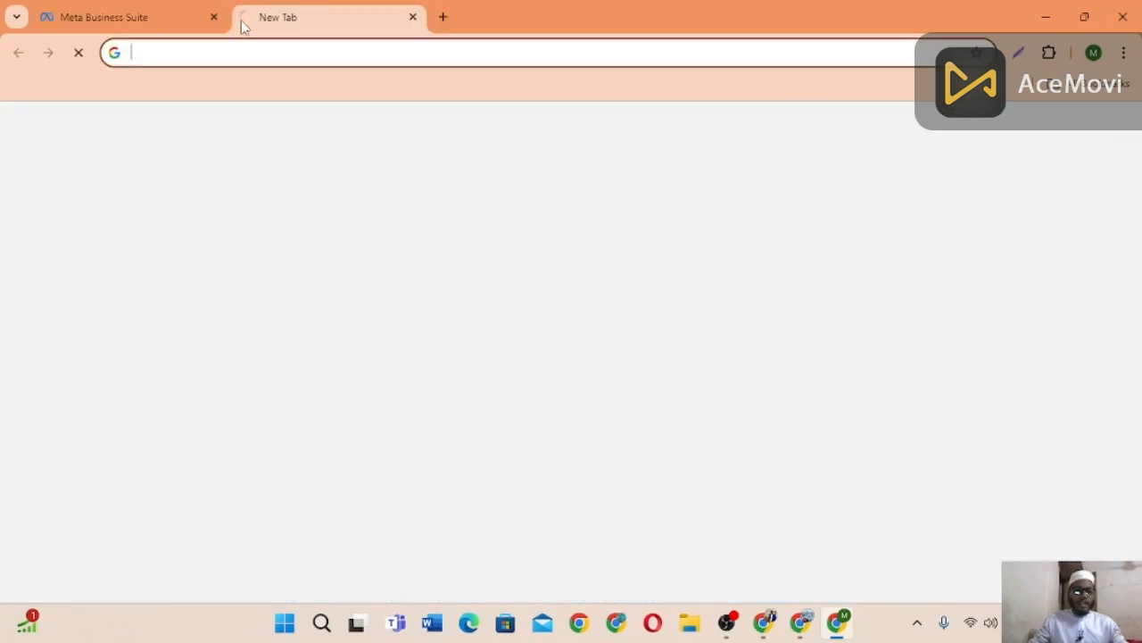
pyautogui.hotkey('ctrl', 'v')
pyautogui.press('Return')
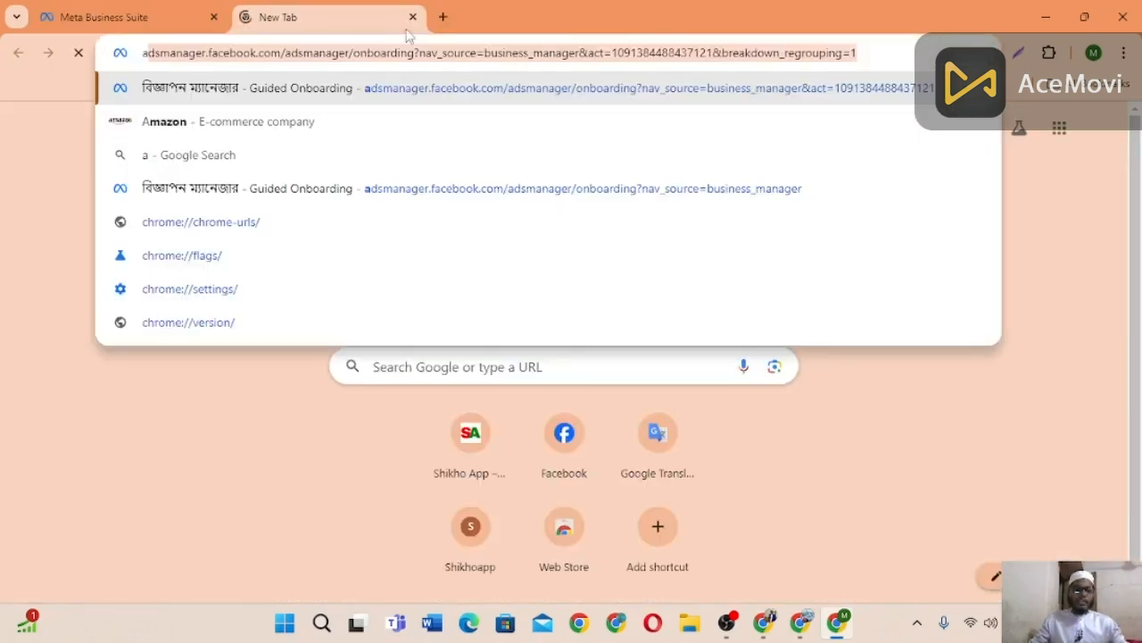
pyautogui.click(412, 17)
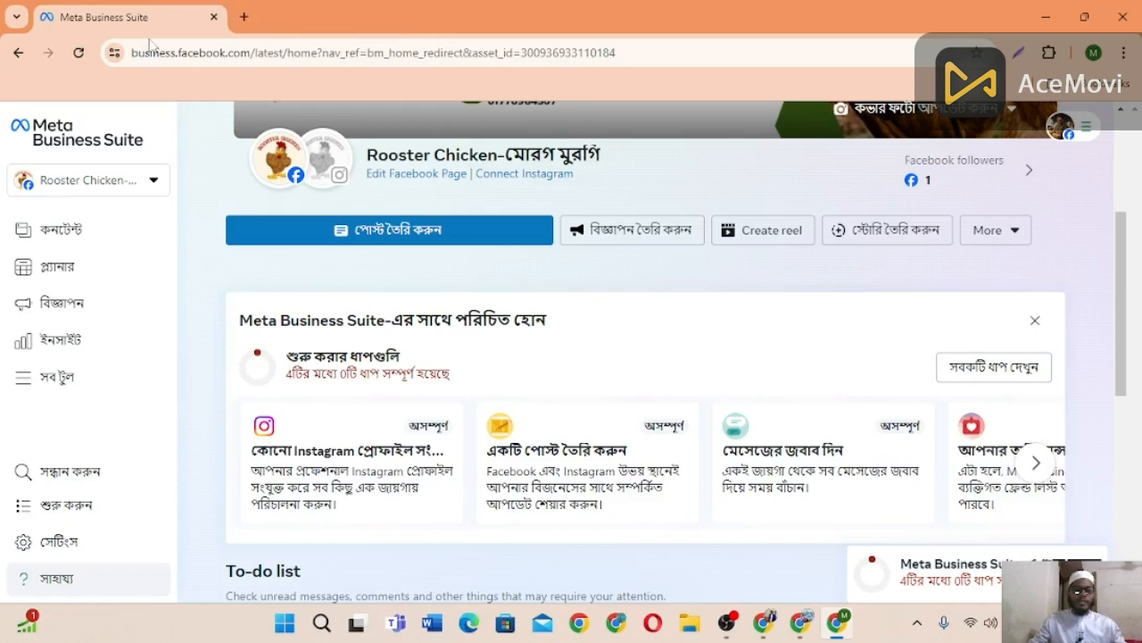
# - Open Ads Manager from the full tool list and look over the campaign goal choices in its Campaign setup stage
pyautogui.click(78, 377)
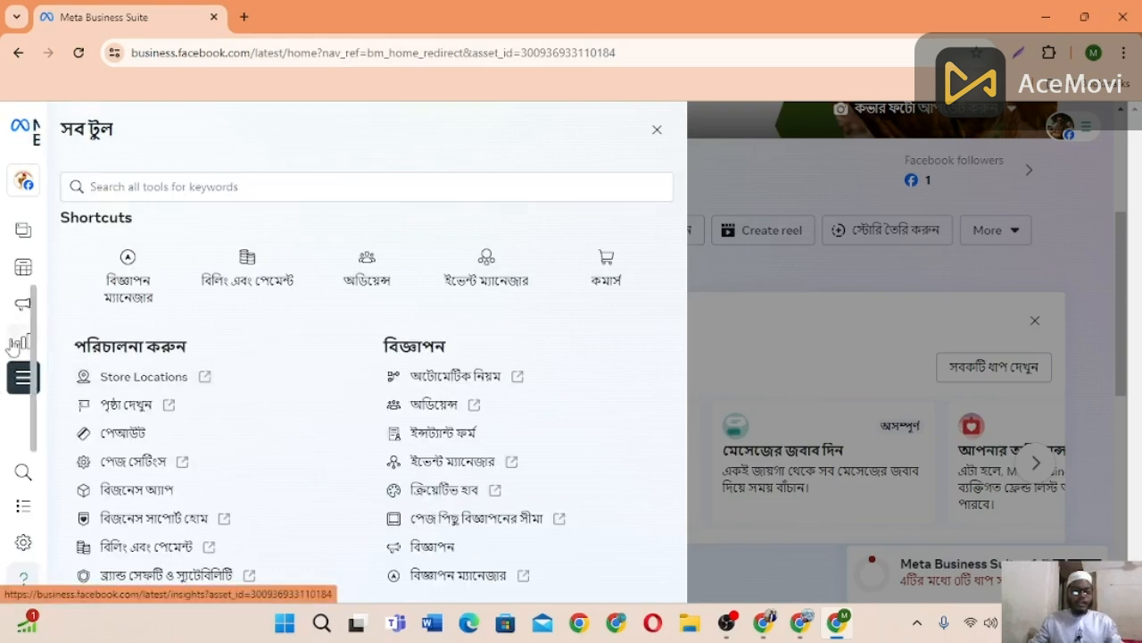
pyautogui.moveTo(49, 350)
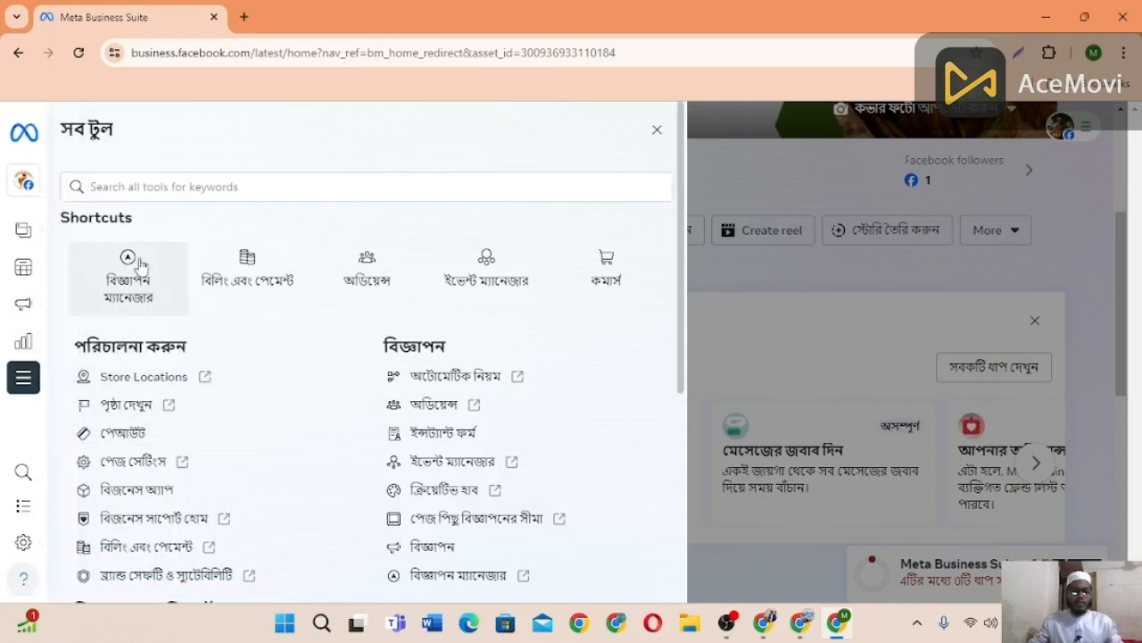
pyautogui.click(138, 262)
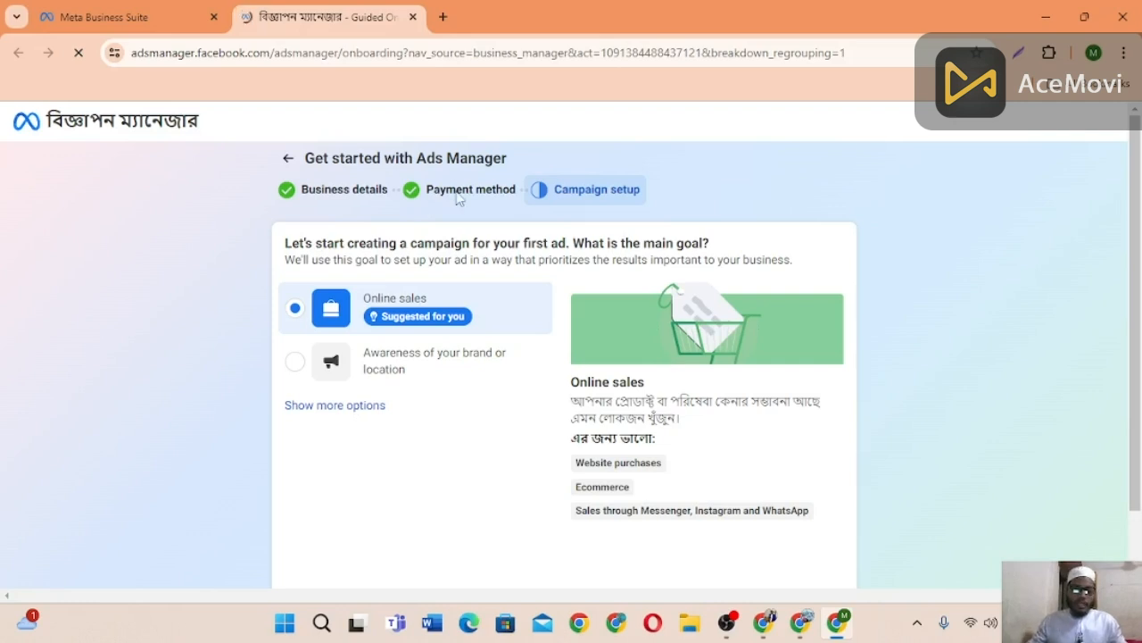
pyautogui.scroll(-1, 700, 395)
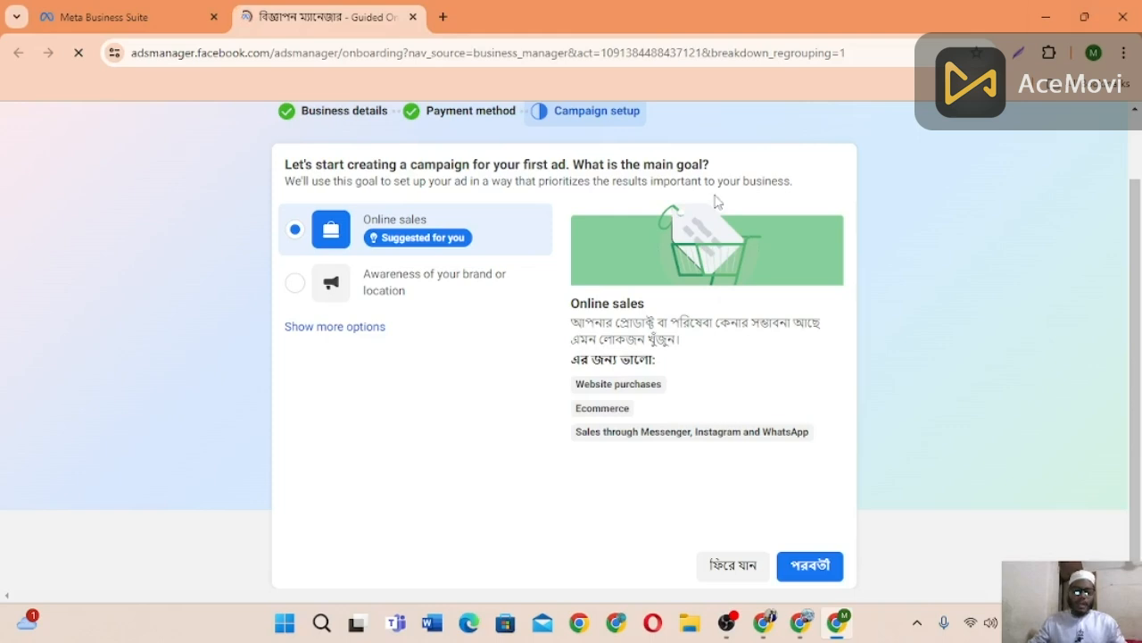
# - Switch to the other Chrome profile's window, open Ads Manager's ad account settings in a new tab, and close the green M profile's window
pyautogui.click(801, 622)
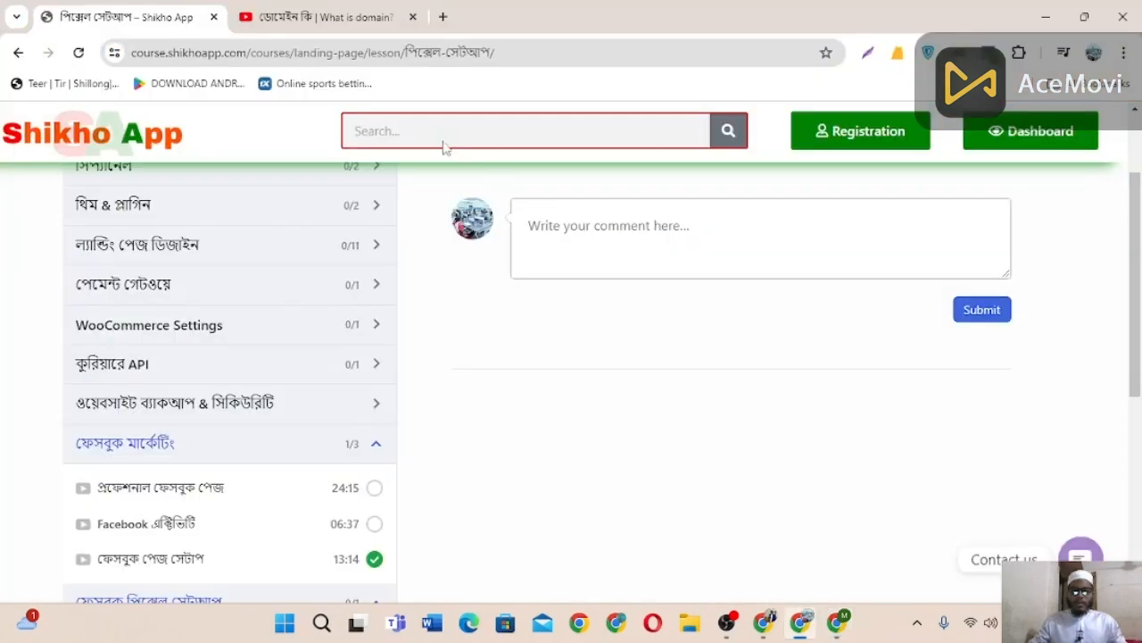
pyautogui.click(444, 17)
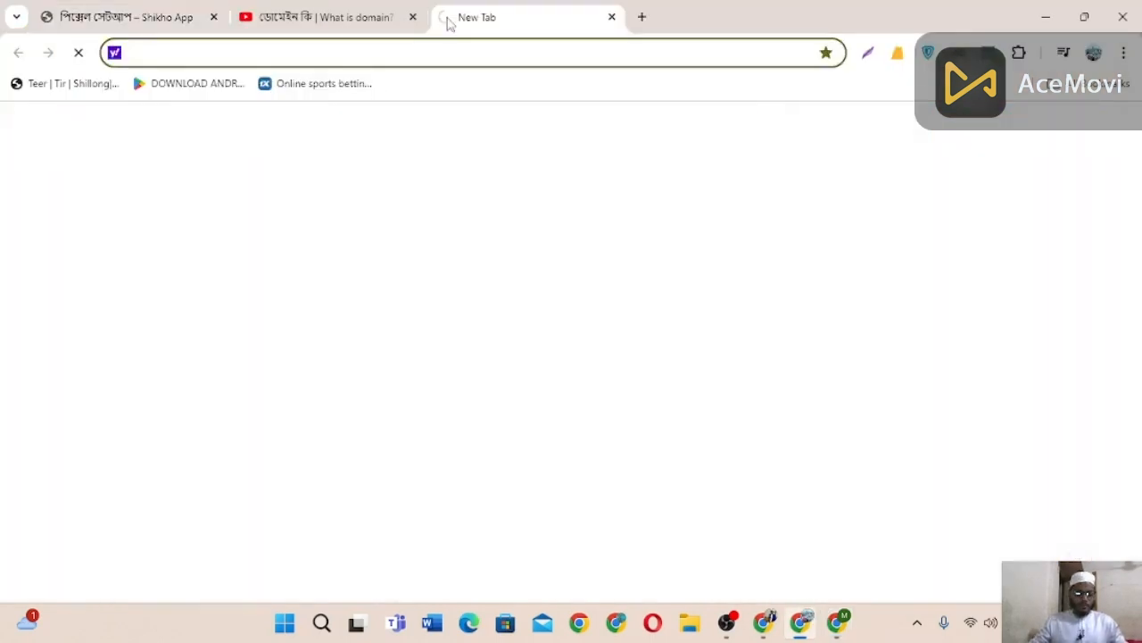
pyautogui.write('a')
pyautogui.press('Return')
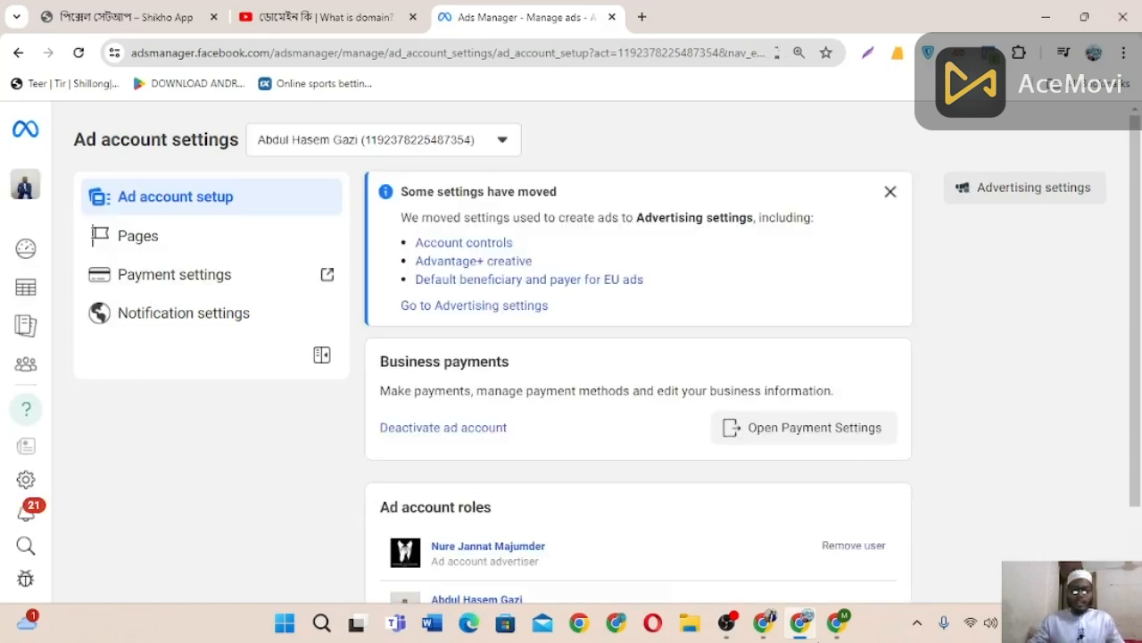
pyautogui.click(837, 622)
pyautogui.click(1123, 16)
pyautogui.moveTo(836, 625)
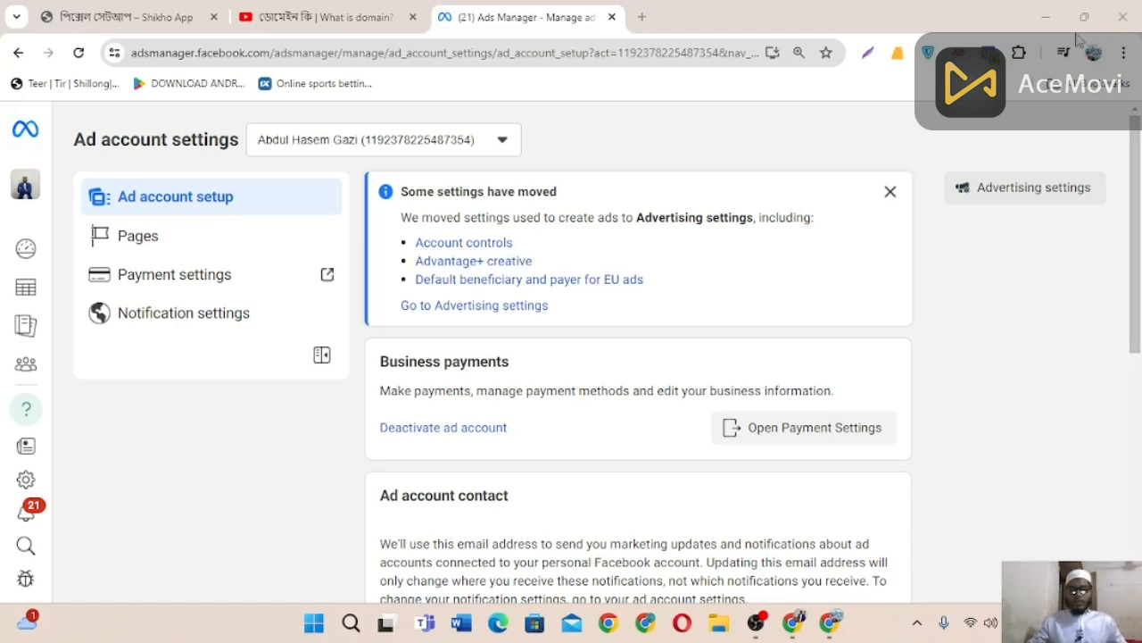
# - Expand the ad account selector to show more ad accounts, inspect the Ota Halal Food entry, and close the list
pyautogui.click(463, 146)
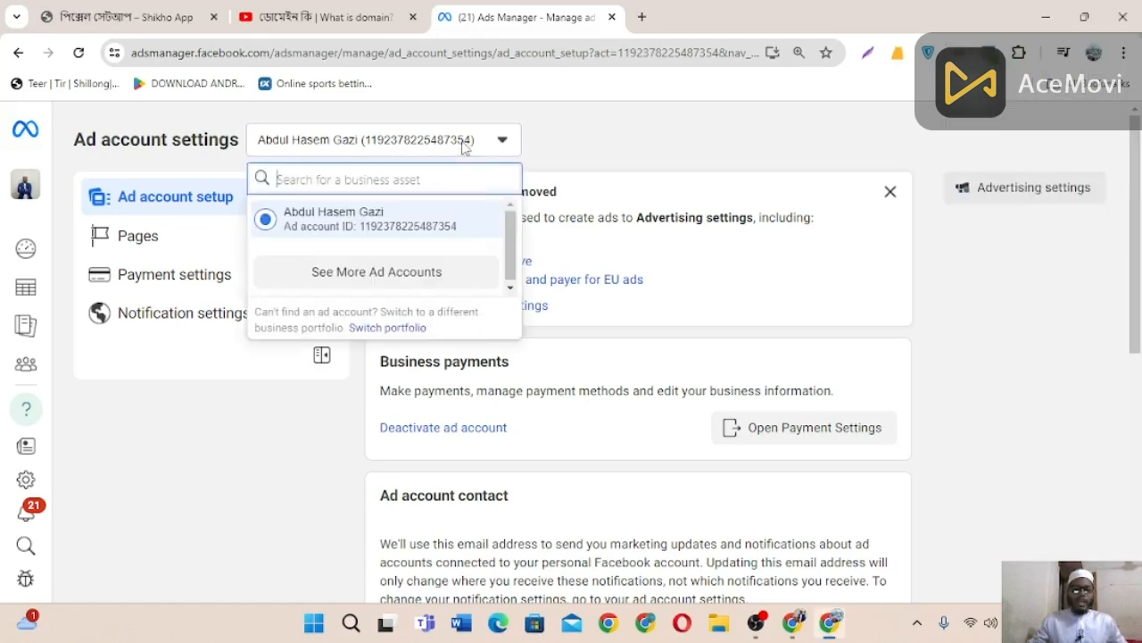
pyautogui.click(385, 272)
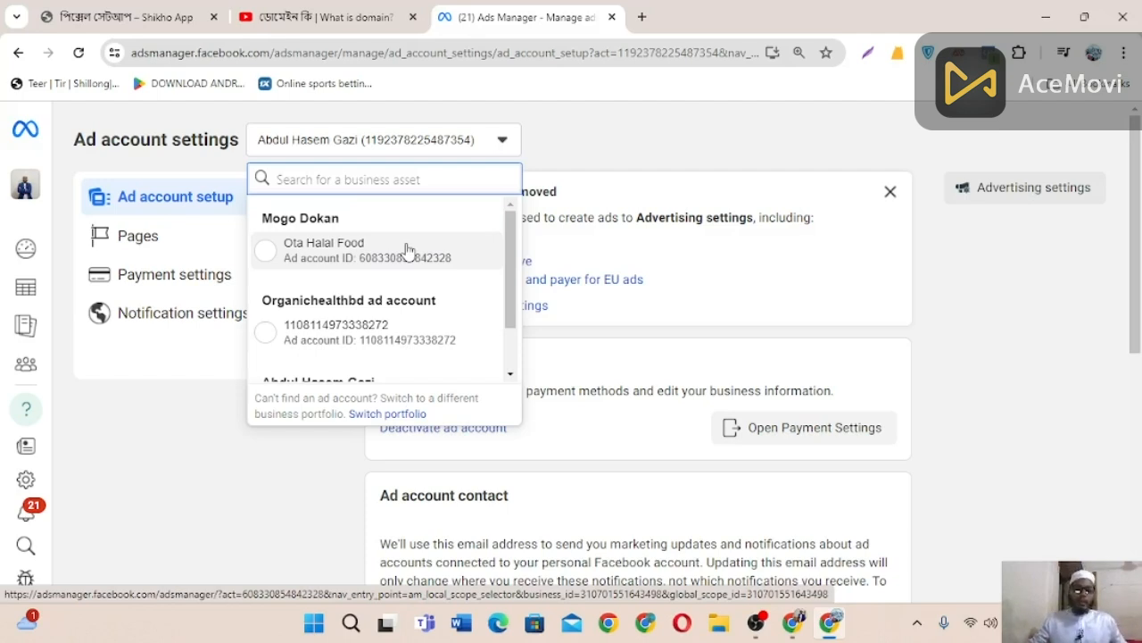
pyautogui.rightClick(406, 249)
pyautogui.click(604, 147)
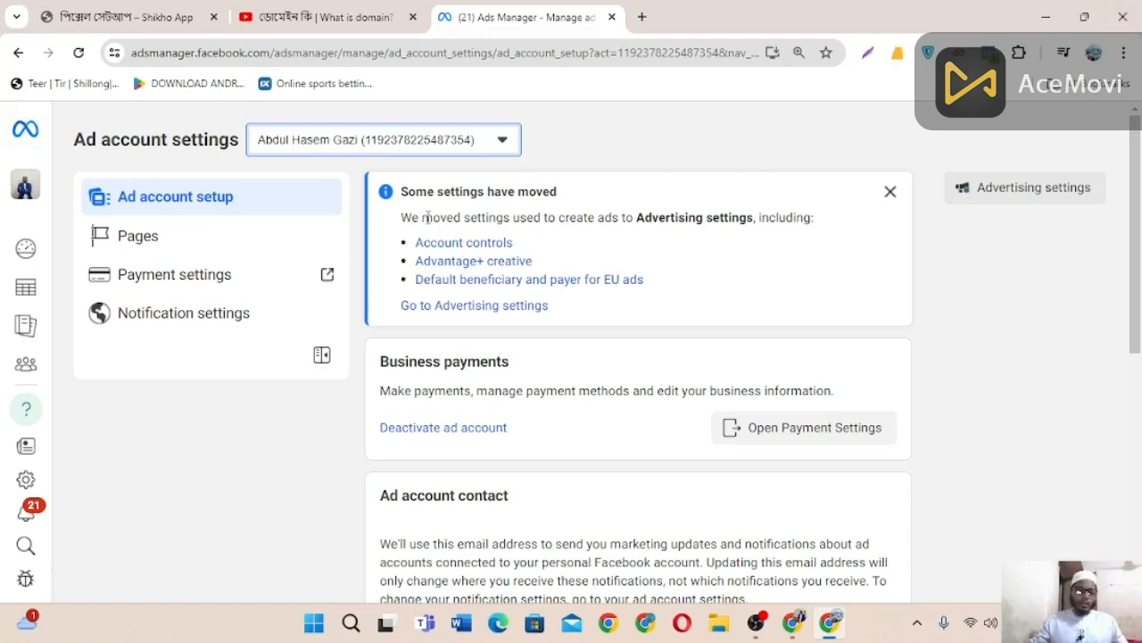
# - Look over the Ads Manager navigation and its All tools overview, and return to the ad account settings
pyautogui.scroll(-1, 53, 294)
pyautogui.moveTo(50, 245)
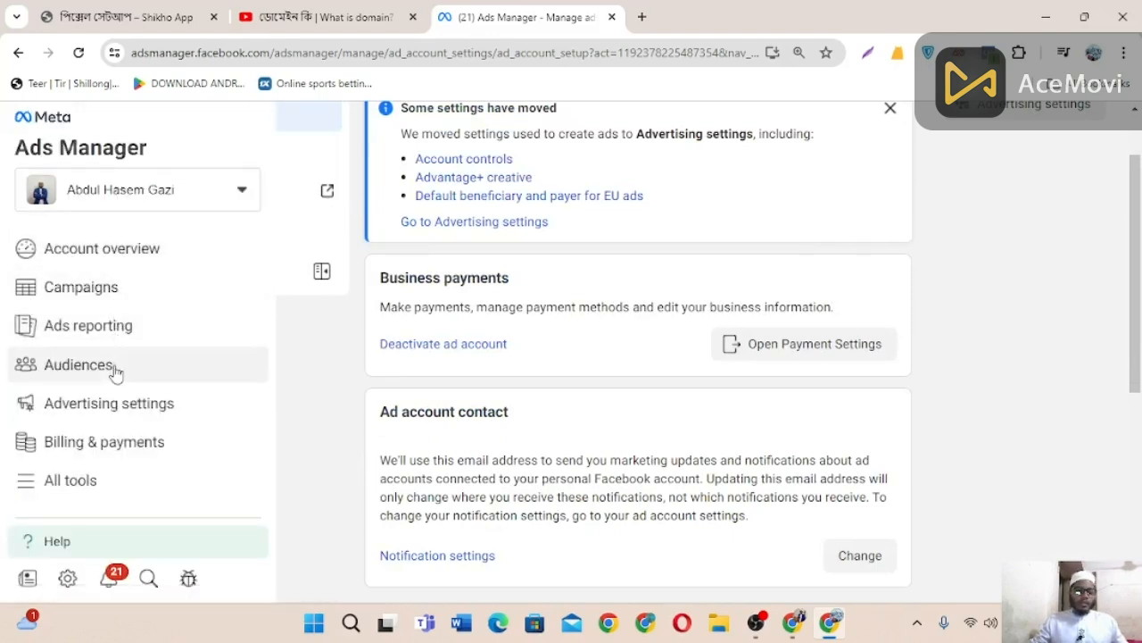
pyautogui.click(107, 482)
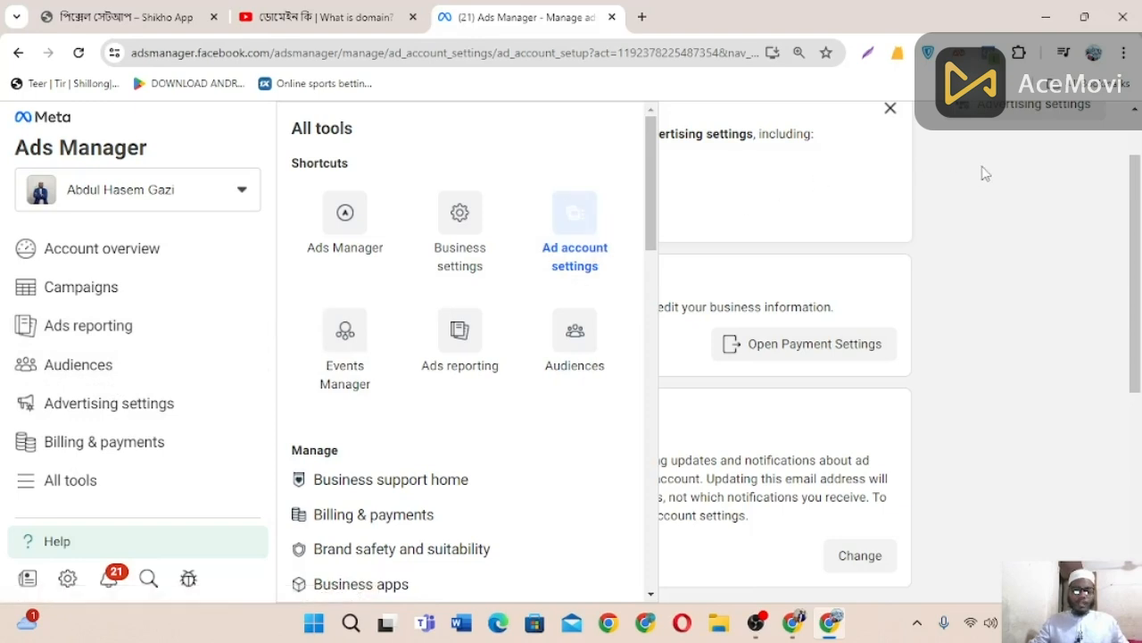
pyautogui.click(907, 149)
pyautogui.scroll(1, 349, 209)
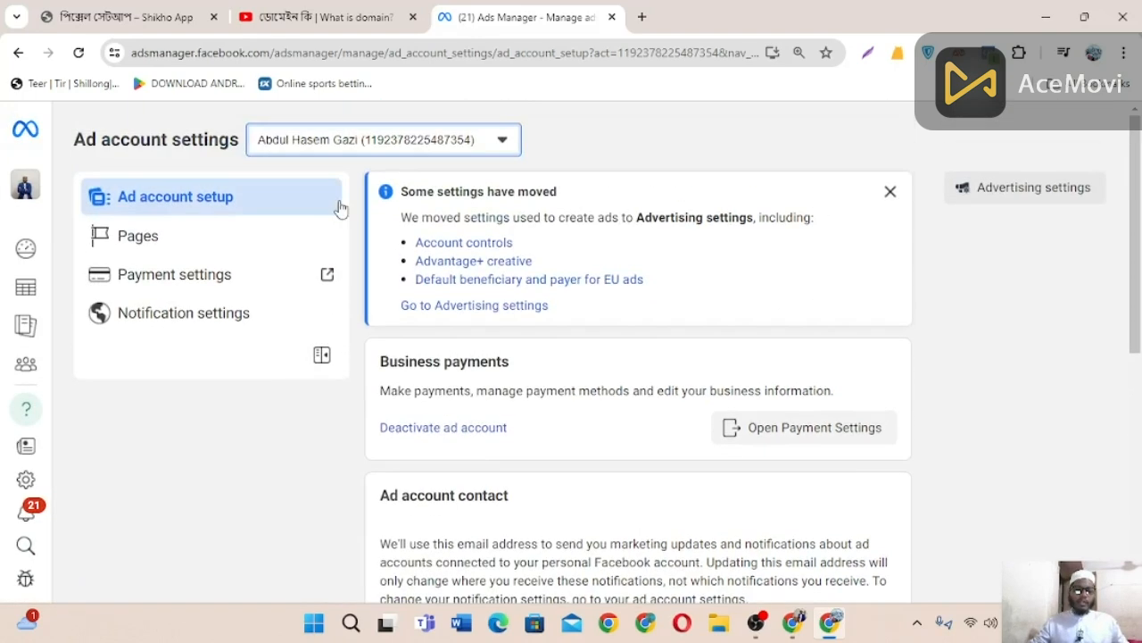
# - Review the full list of available ad accounts down to the currently selected one, keeping the selection
pyautogui.click(398, 149)
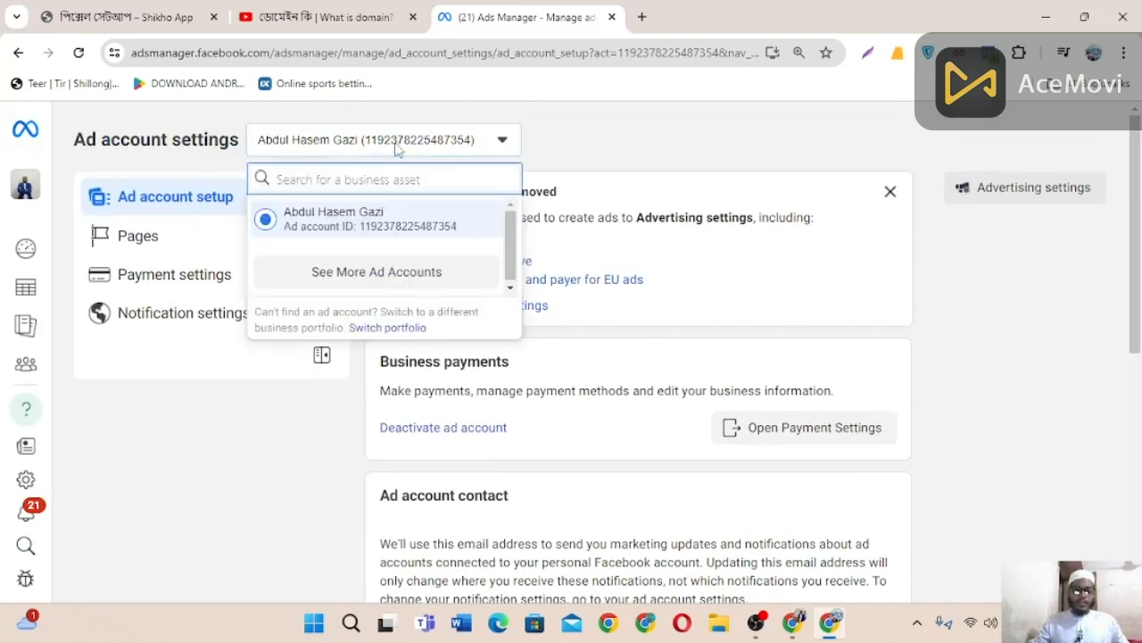
pyautogui.click(389, 284)
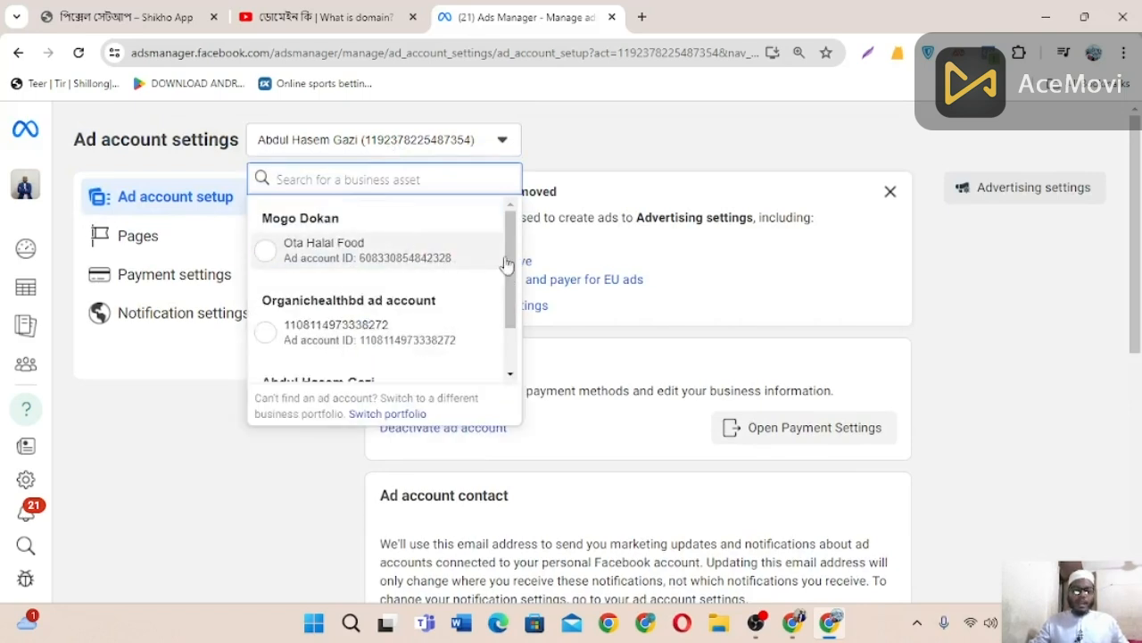
pyautogui.scroll(-2, 505, 264)
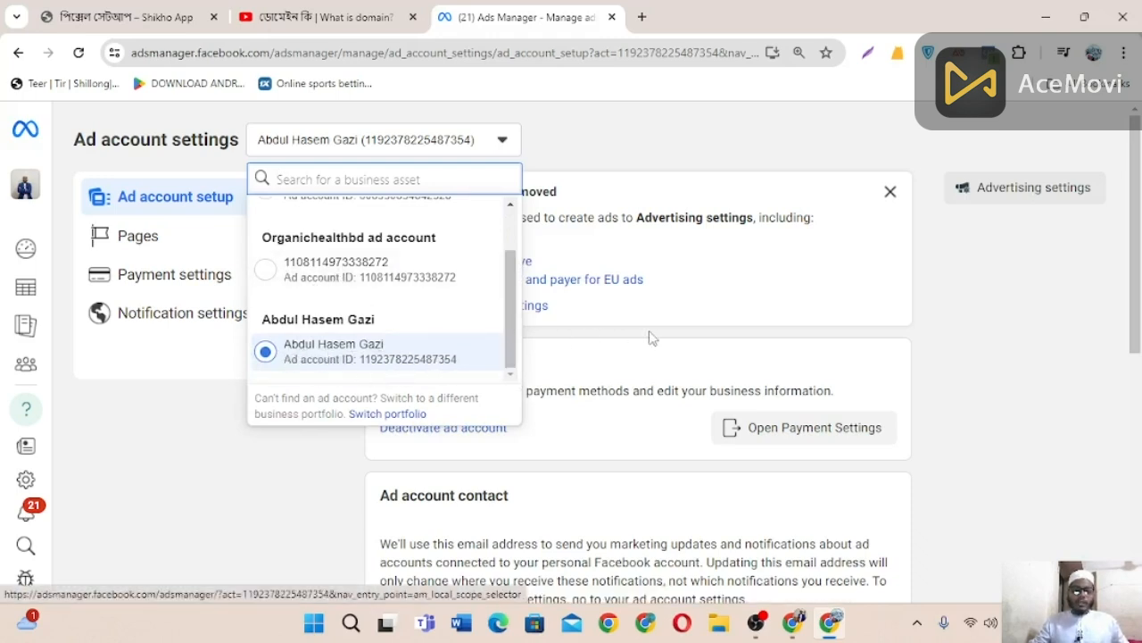
pyautogui.click(785, 308)
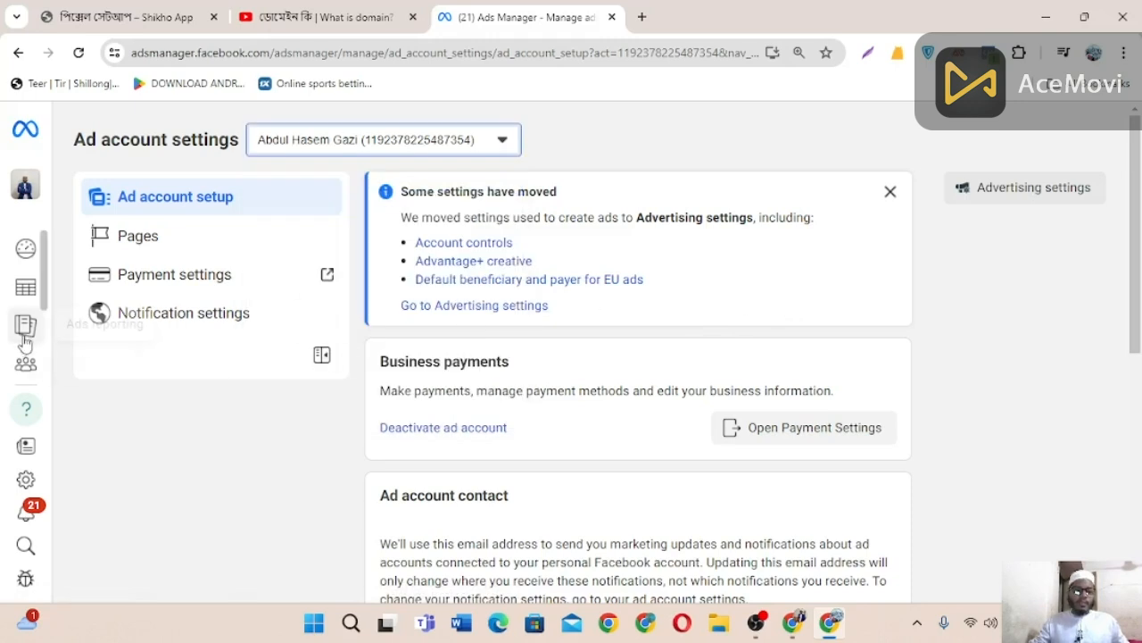
# - Open the Payment activity page under Billing & payments for the current ad account
pyautogui.moveTo(27, 338)
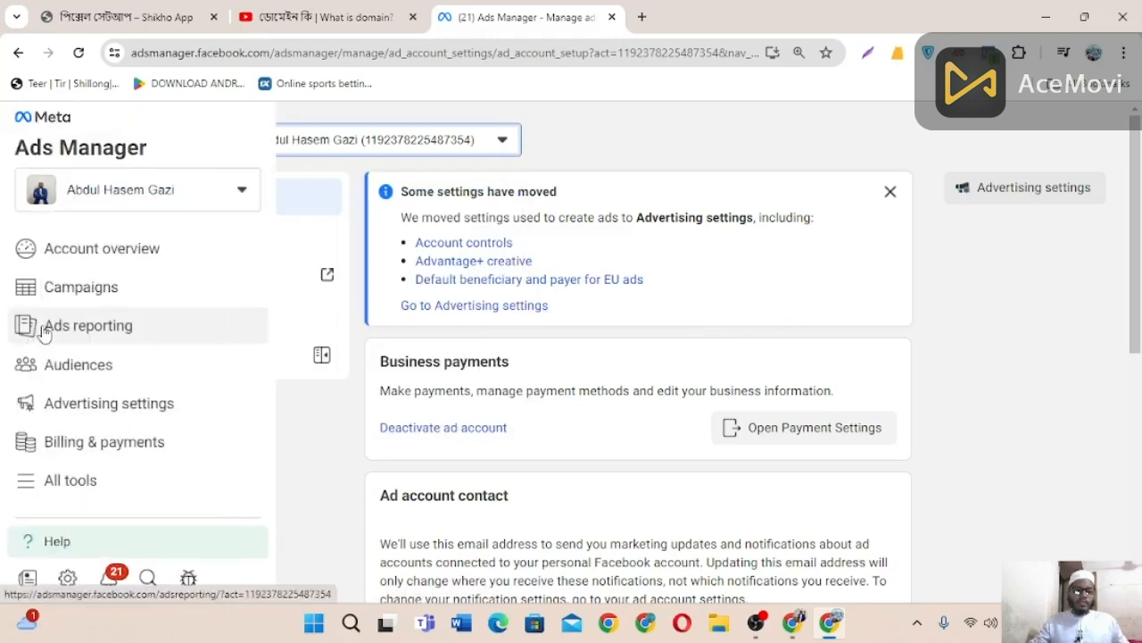
pyautogui.click(145, 450)
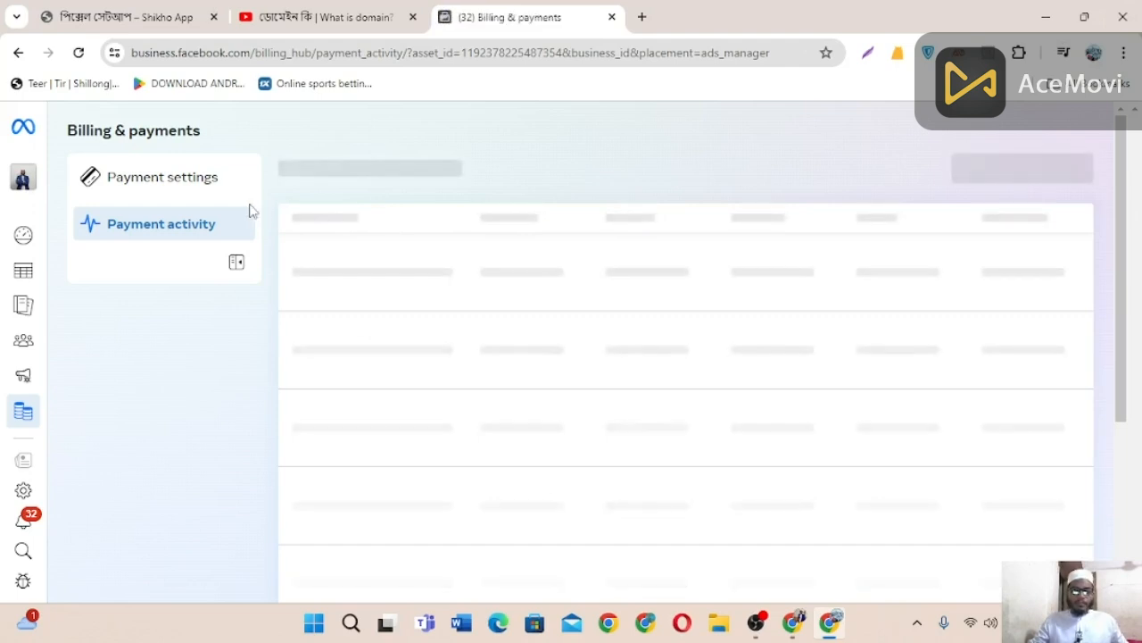
pyautogui.click(185, 235)
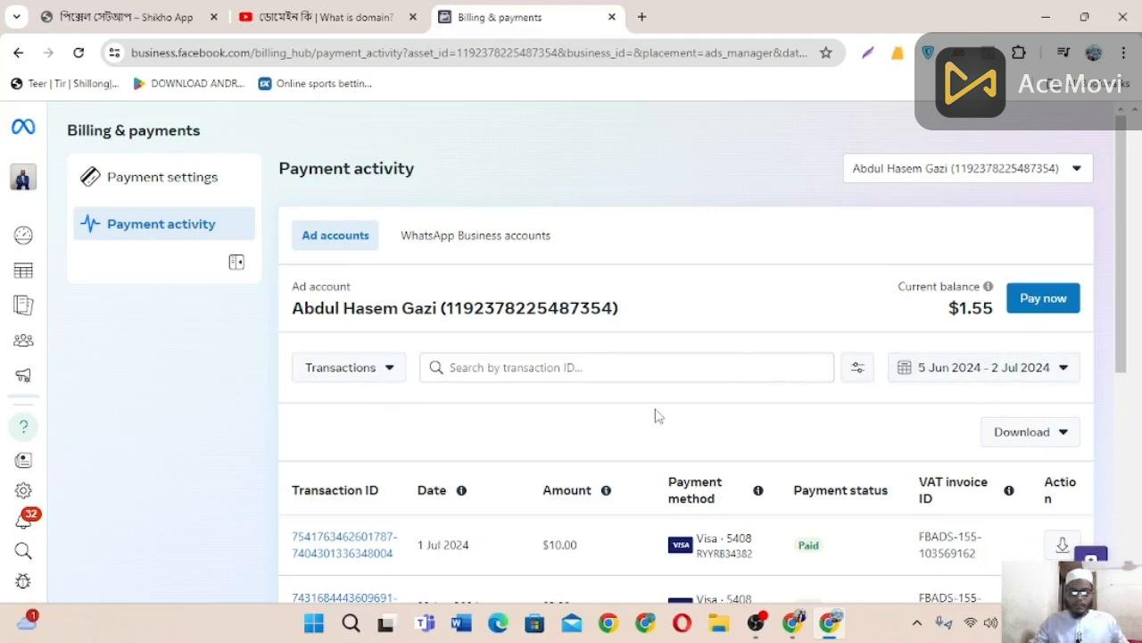
# - Examine the ad account's current balance and the account selector on the Payment activity page
pyautogui.moveTo(897, 284); pyautogui.dragTo(960, 311)
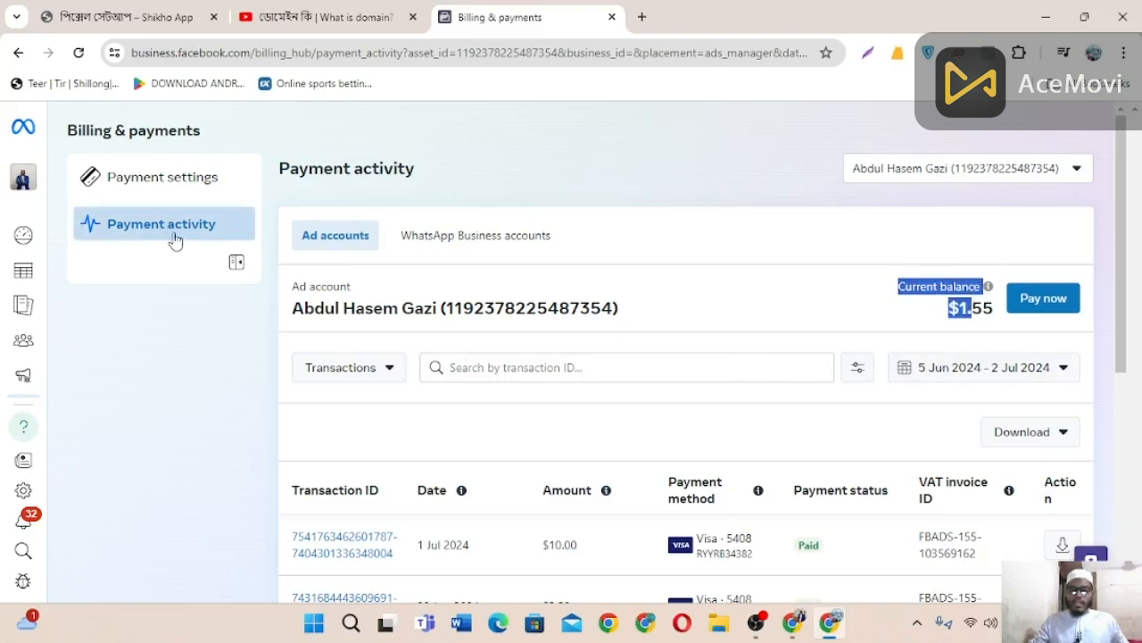
pyautogui.click(878, 303)
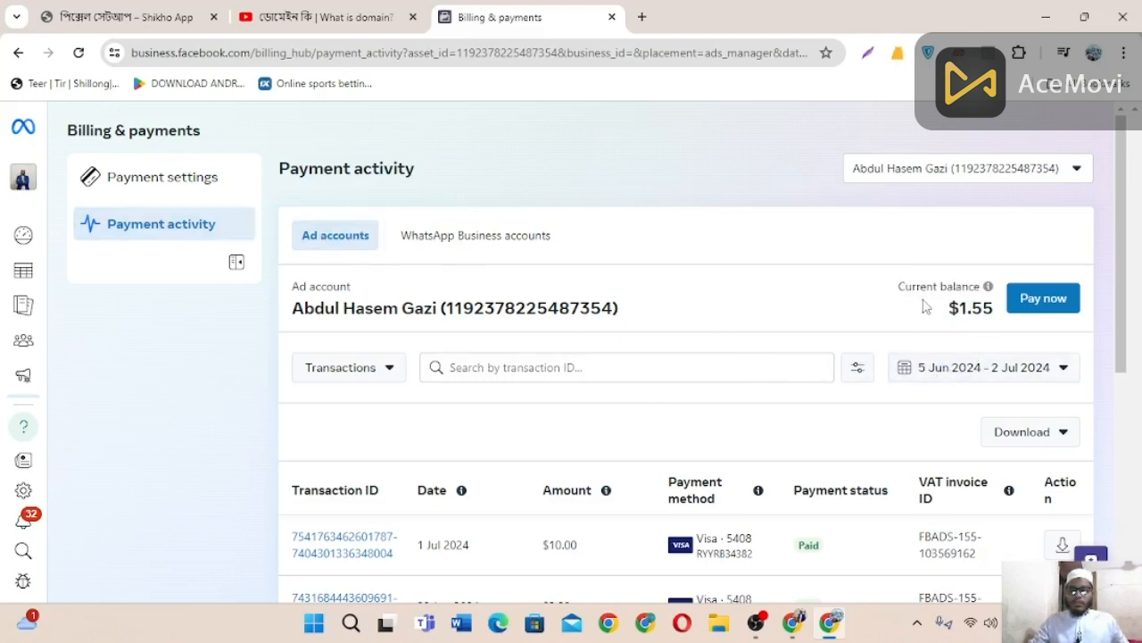
pyautogui.moveTo(951, 307); pyautogui.dragTo(985, 309)
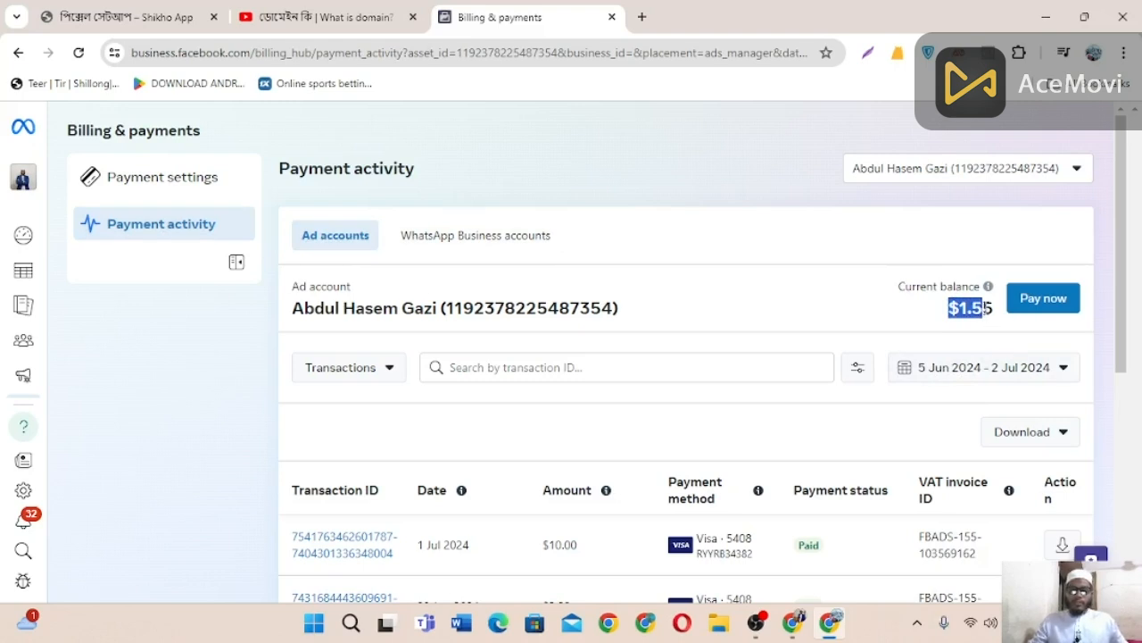
pyautogui.moveTo(986, 309); pyautogui.dragTo(996, 311)
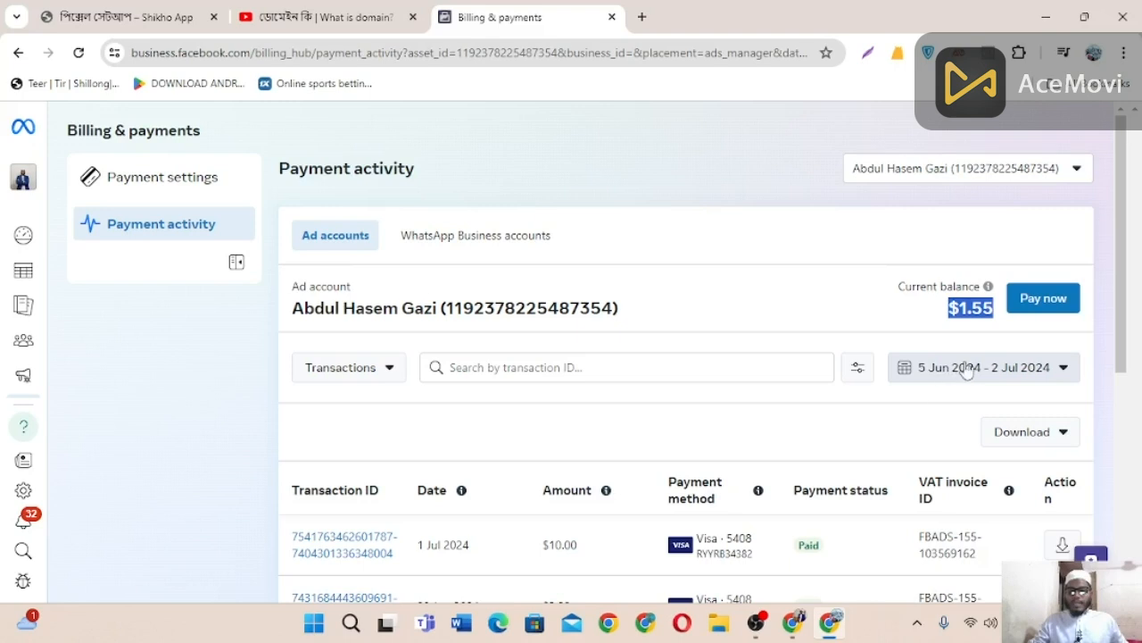
pyautogui.click(870, 306)
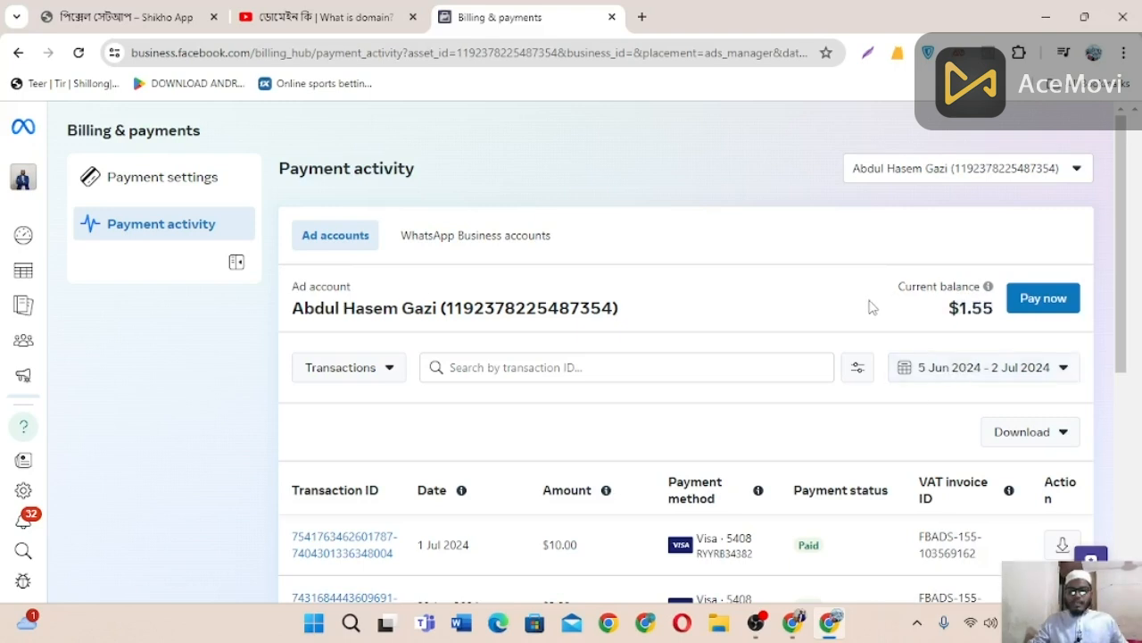
pyautogui.click(1035, 171)
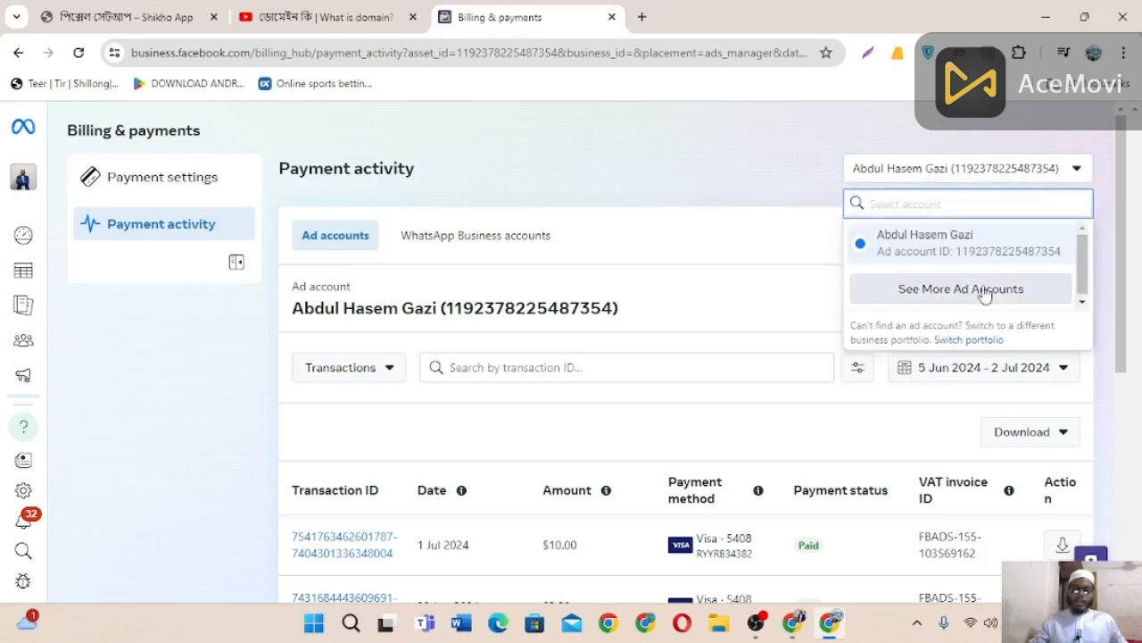
pyautogui.click(735, 209)
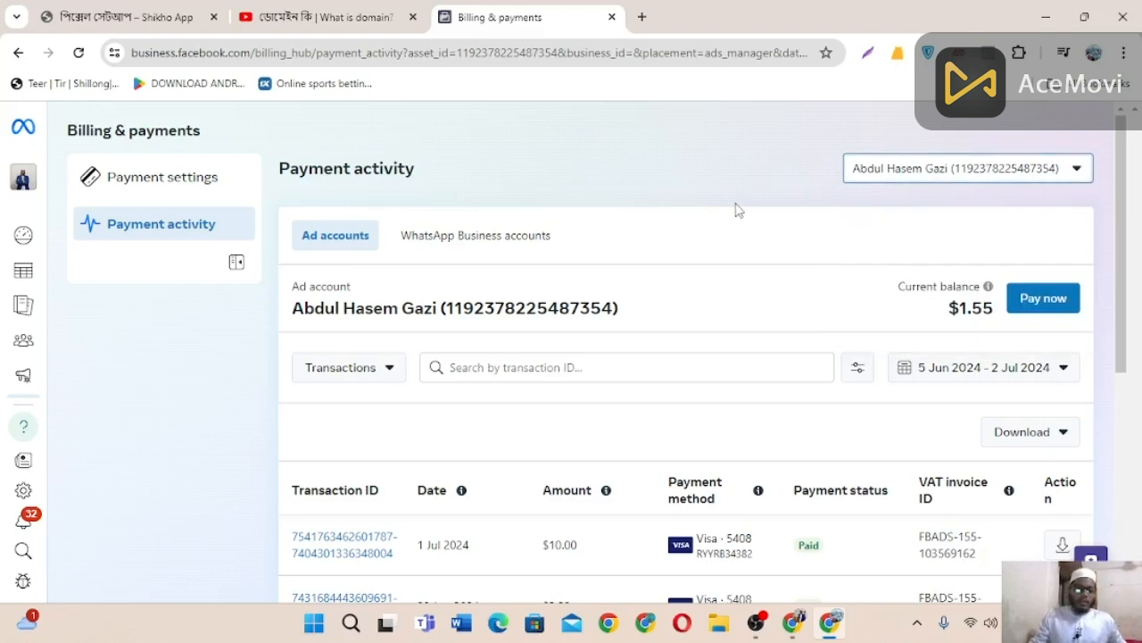
# - Open Payment settings and review the balance, payment threshold, prepaid funds and payment methods sections
pyautogui.click(180, 181)
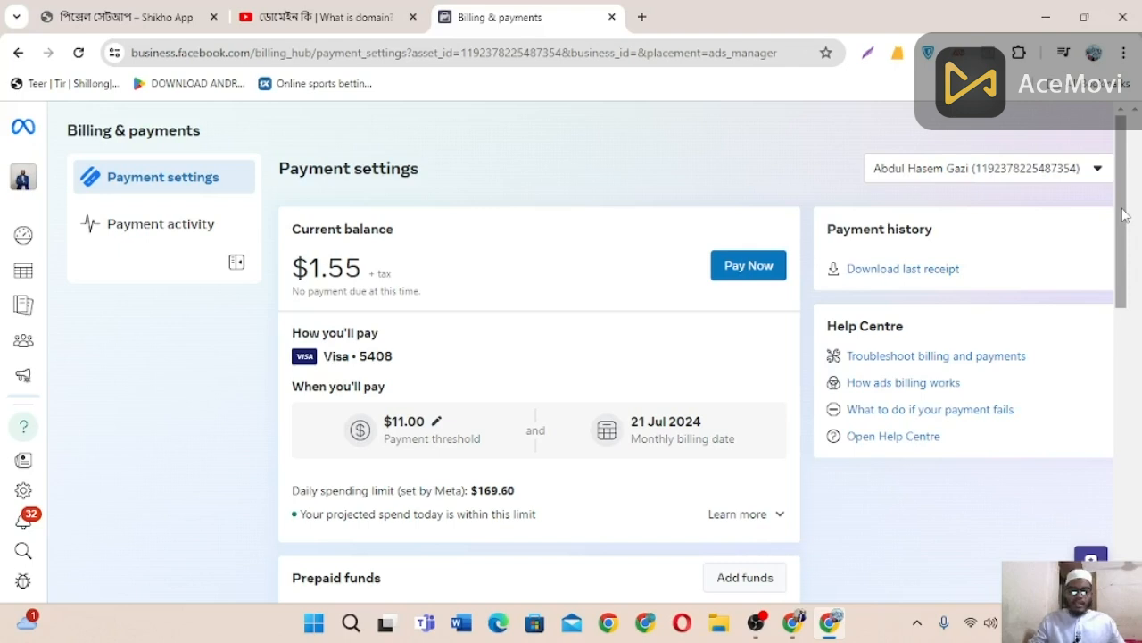
pyautogui.moveTo(1125, 214)
pyautogui.mouseDown()
pyautogui.moveTo(1132, 339)
pyautogui.moveTo(1140, 198)
pyautogui.mouseUp()
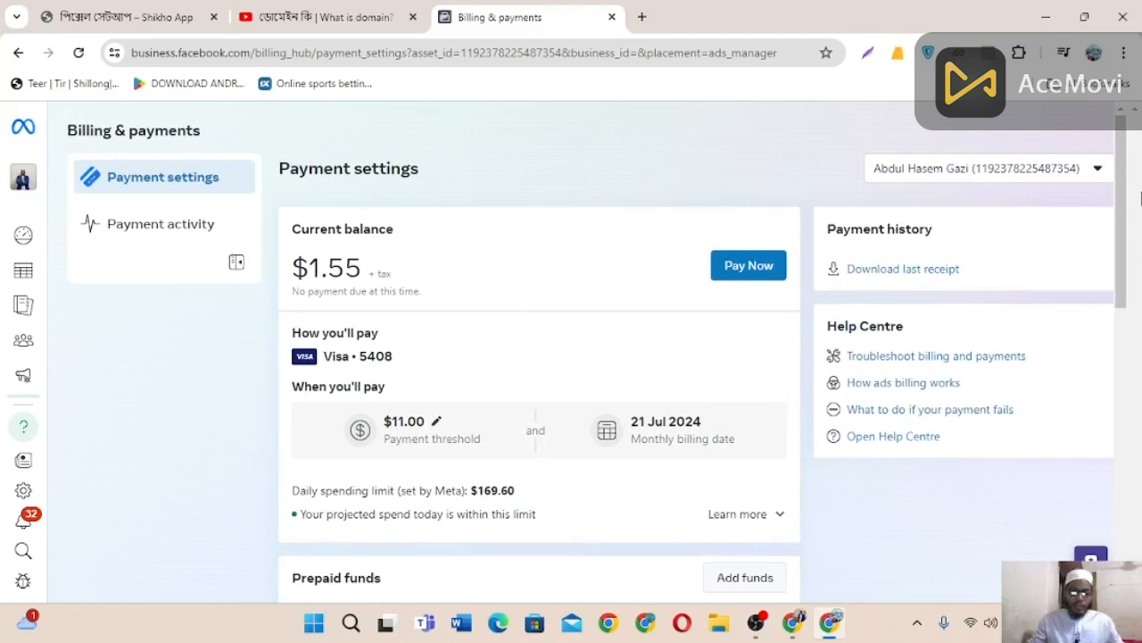
pyautogui.scroll(-1, 658, 353)
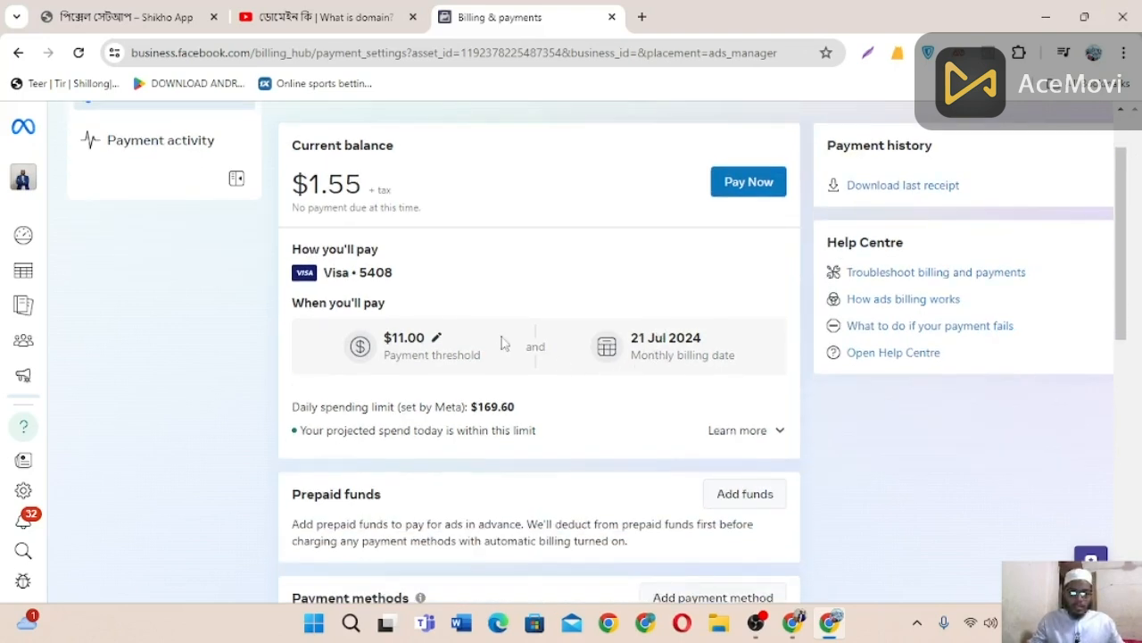
pyautogui.scroll(-1, 504, 340)
pyautogui.scroll(-3, 555, 352)
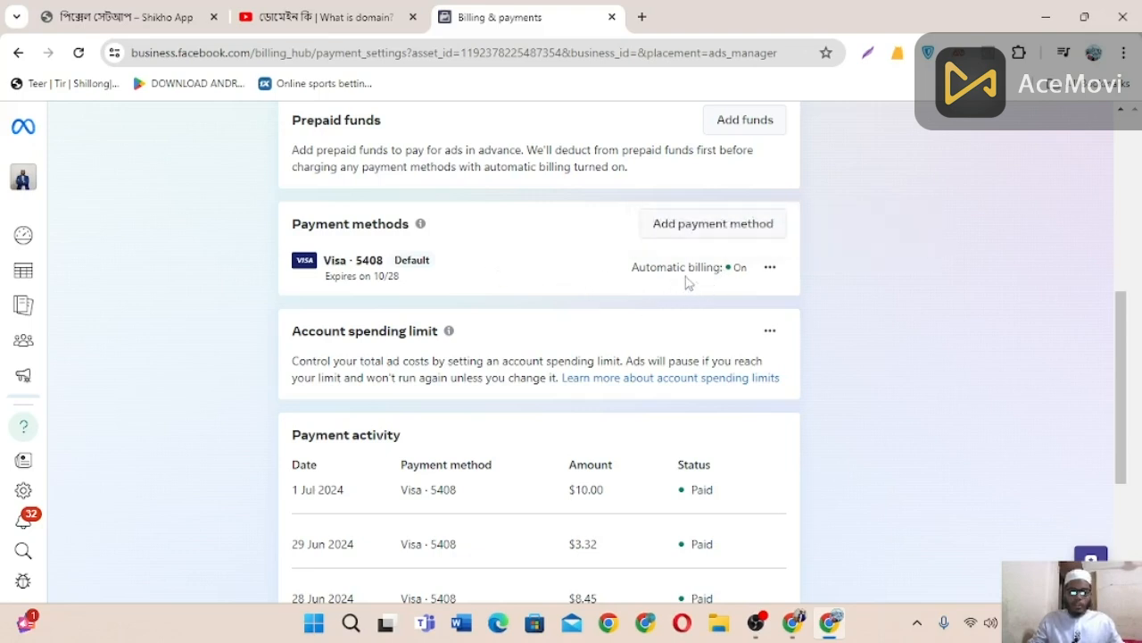
# - Show the available actions for the default Visa card and review the Prepaid funds section
pyautogui.click(769, 270)
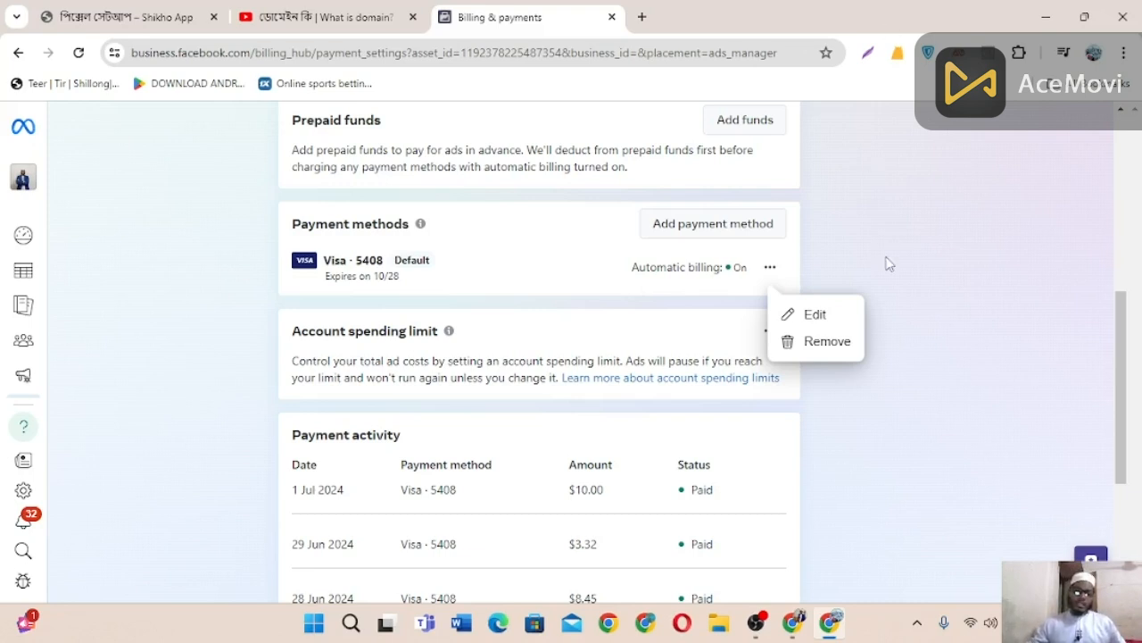
pyautogui.moveTo(718, 263)
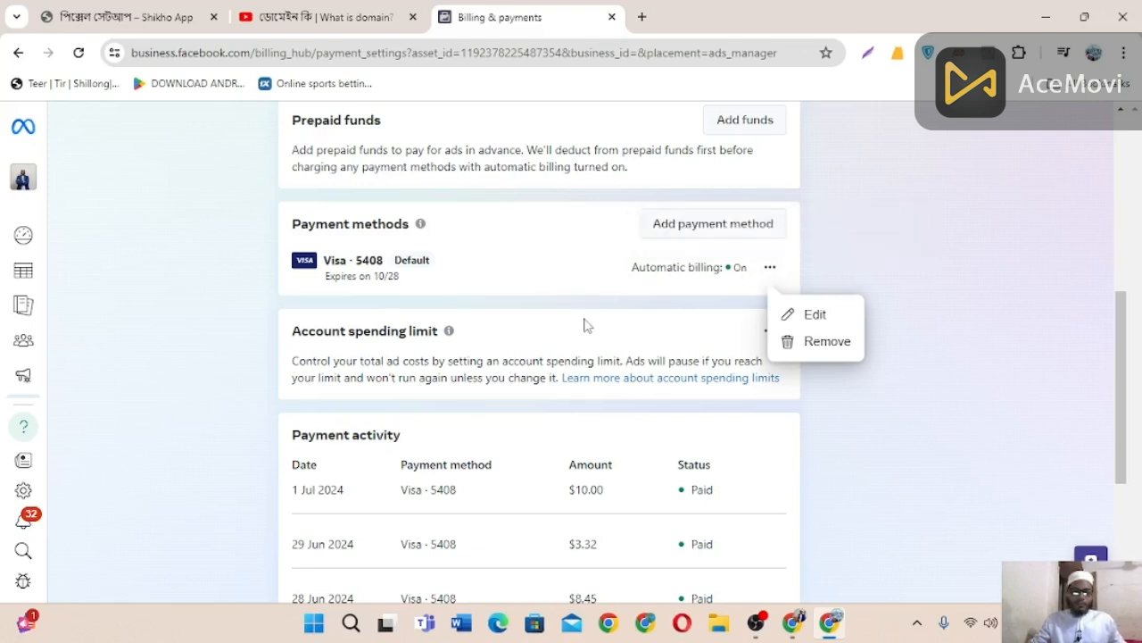
pyautogui.scroll(2, 584, 326)
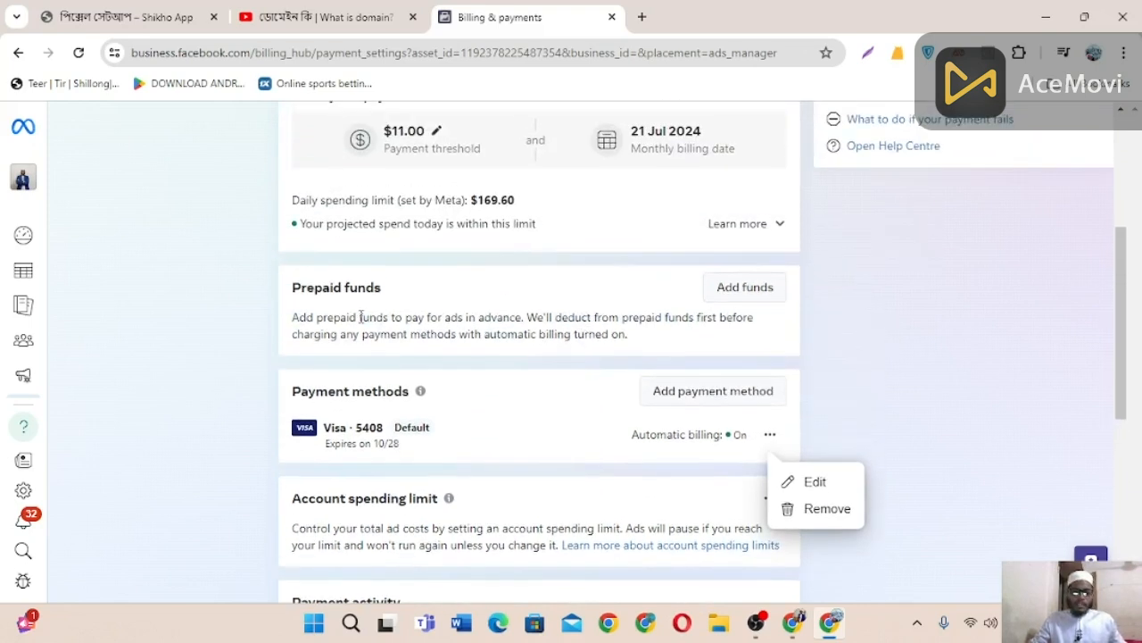
# - Review the payment threshold, monthly billing date, account spending limit and payment activity sections in Payment settings
pyautogui.scroll(1, 624, 250)
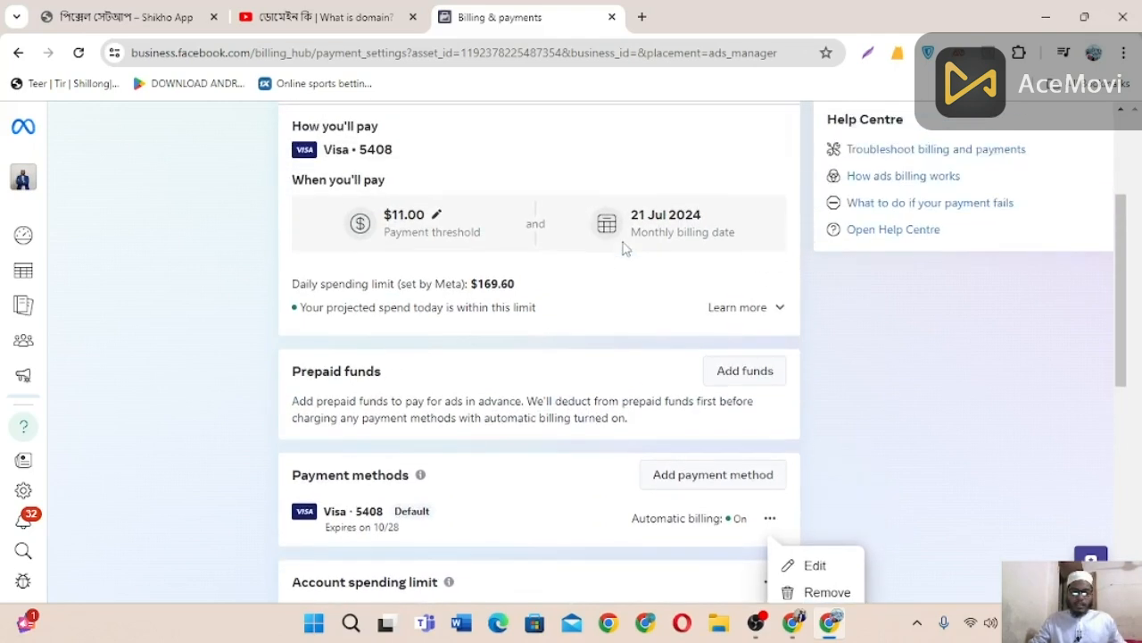
pyautogui.scroll(3, 463, 336)
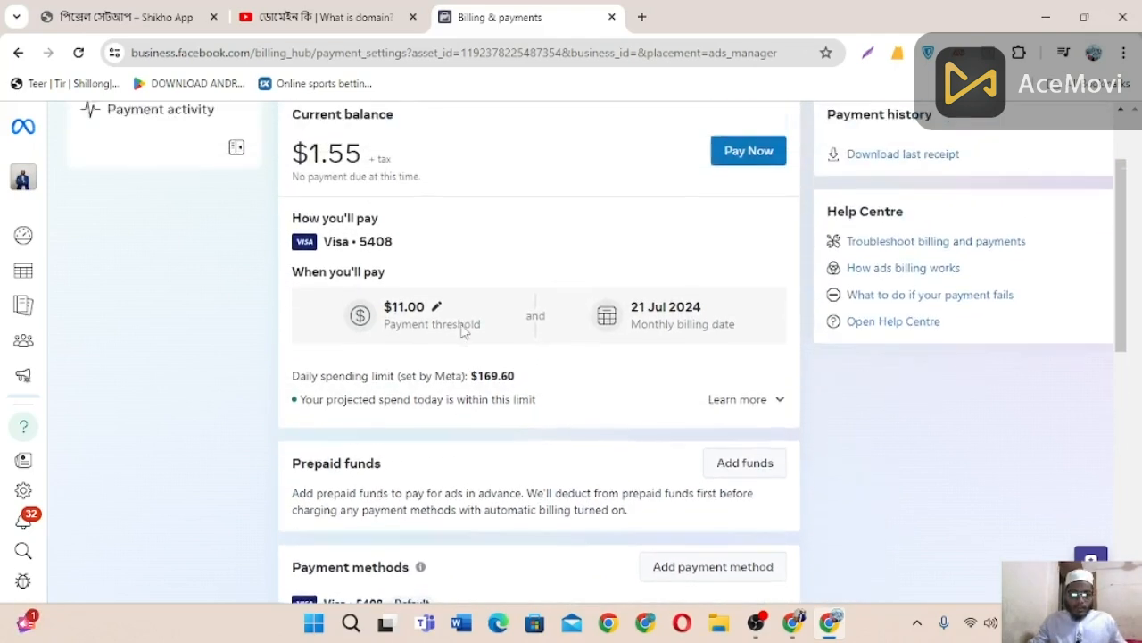
pyautogui.scroll(-3, 515, 334)
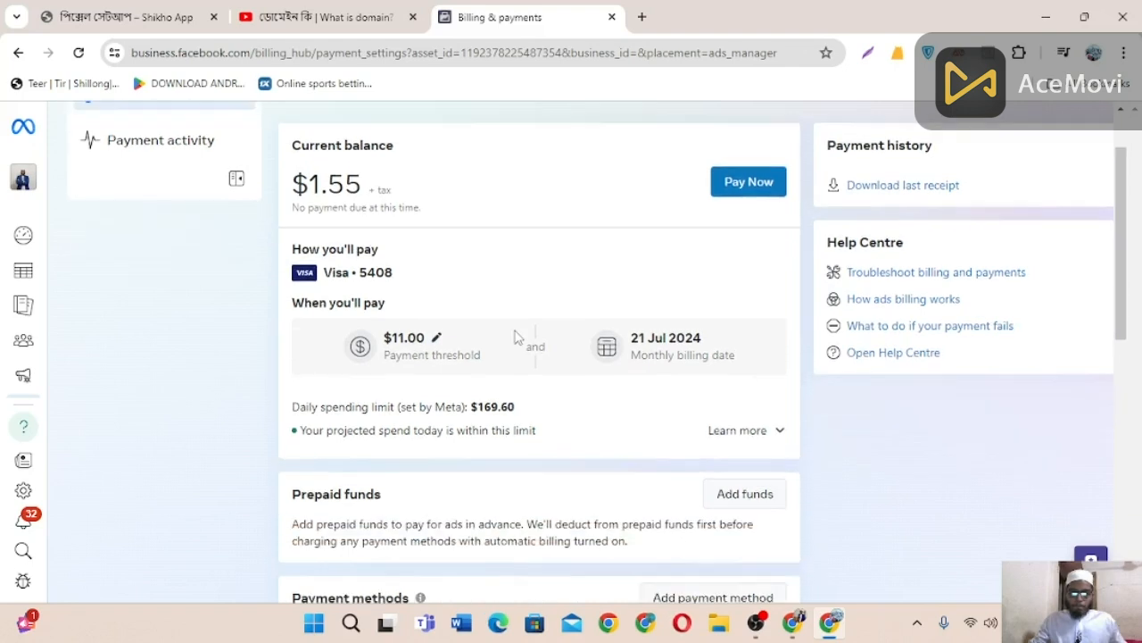
pyautogui.scroll(-5, 565, 334)
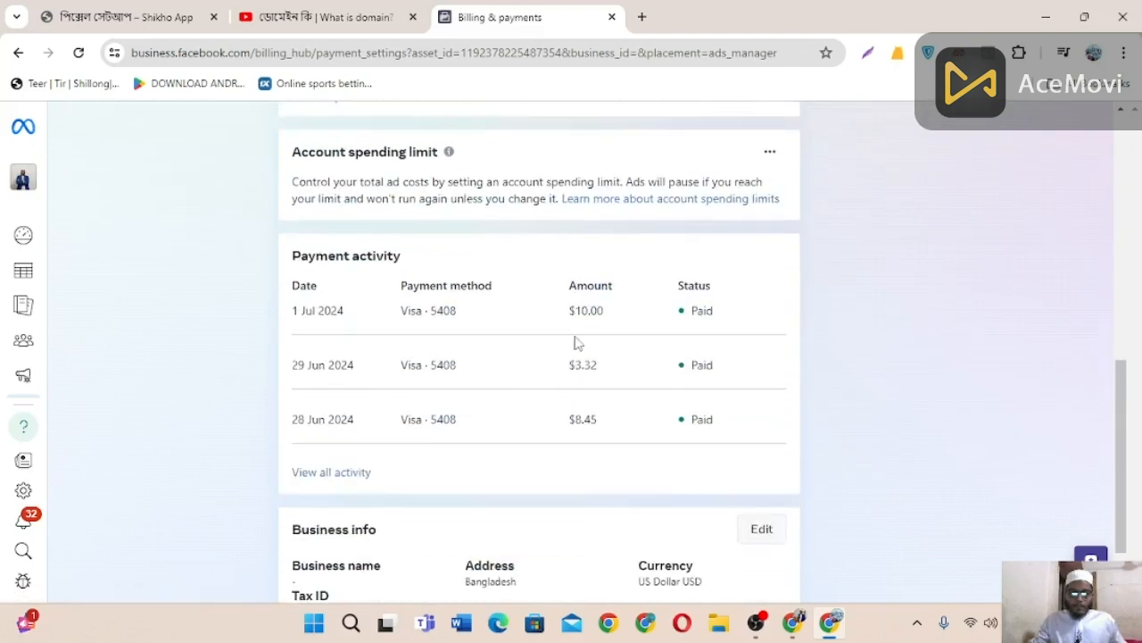
pyautogui.scroll(2, 585, 335)
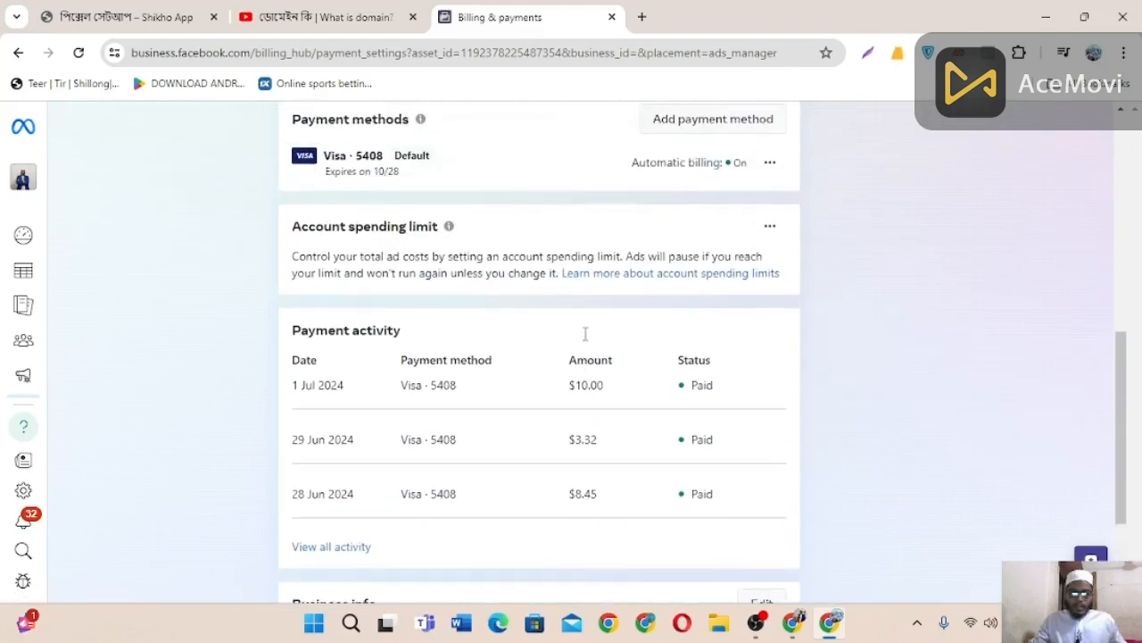
pyautogui.scroll(1, 632, 309)
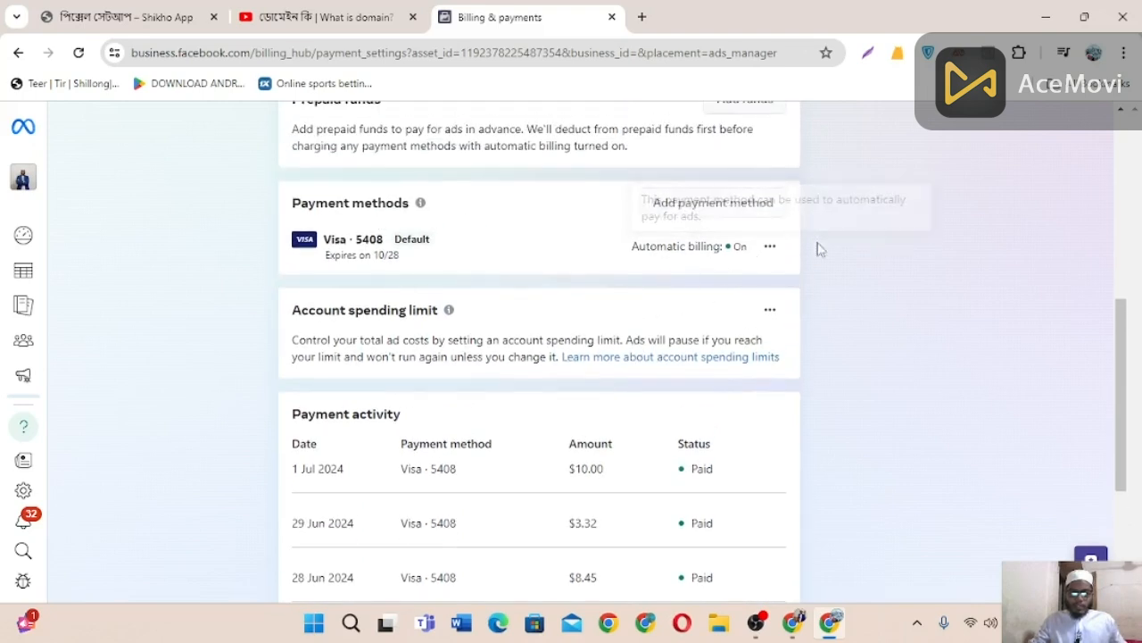
# - Open the debit or credit card form for adding a payment method, go through its empty card fields, and close it without saving
pyautogui.click(748, 214)
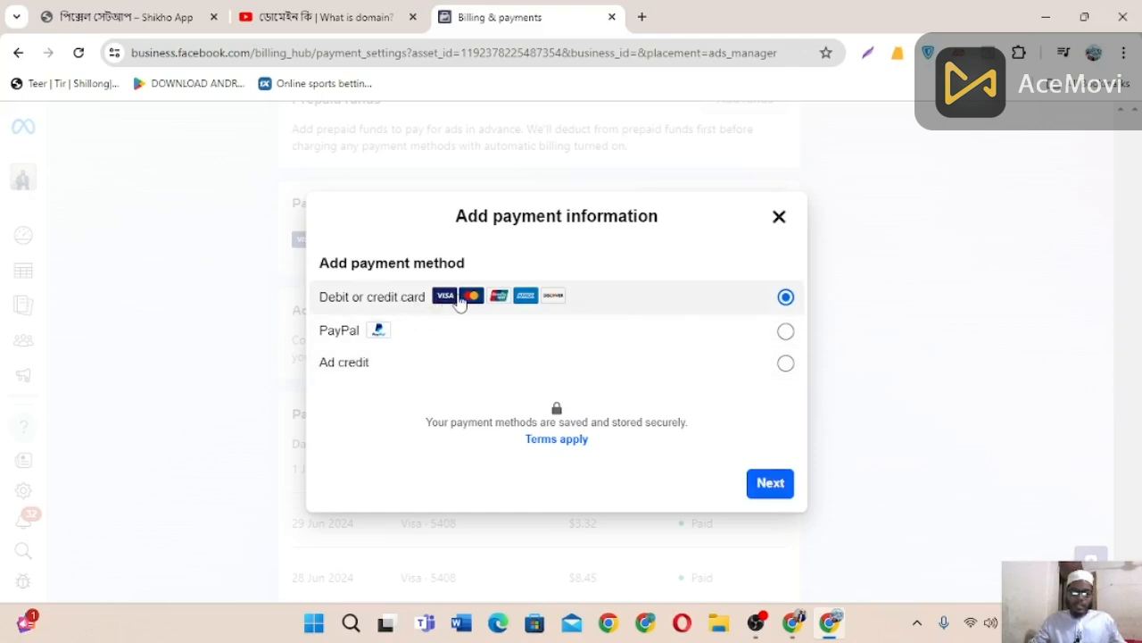
pyautogui.click(770, 483)
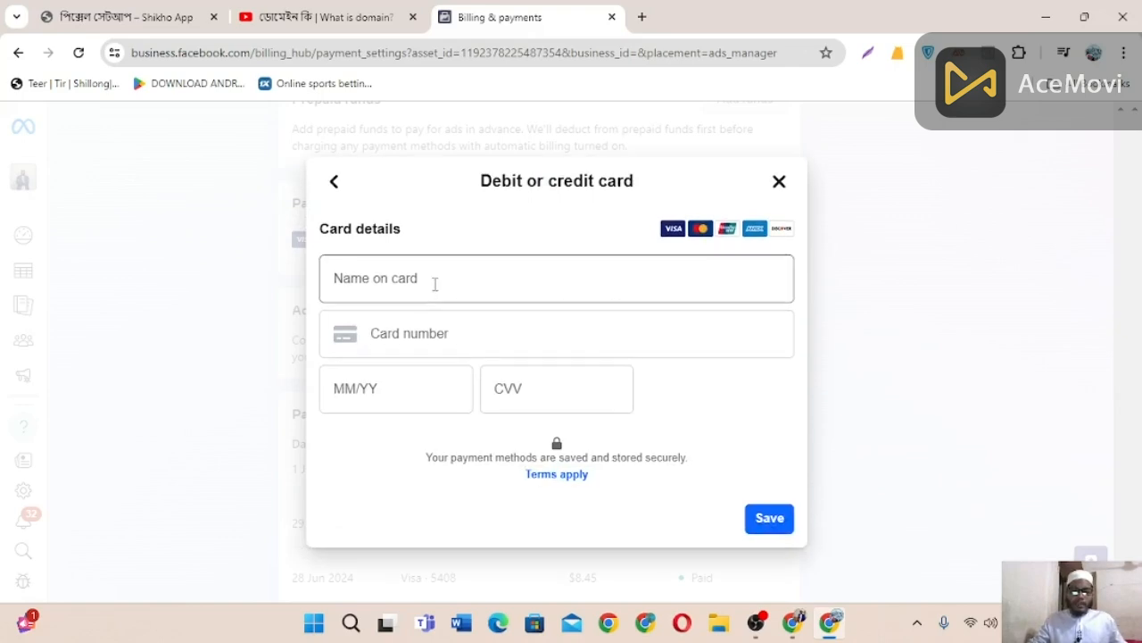
pyautogui.click(435, 284)
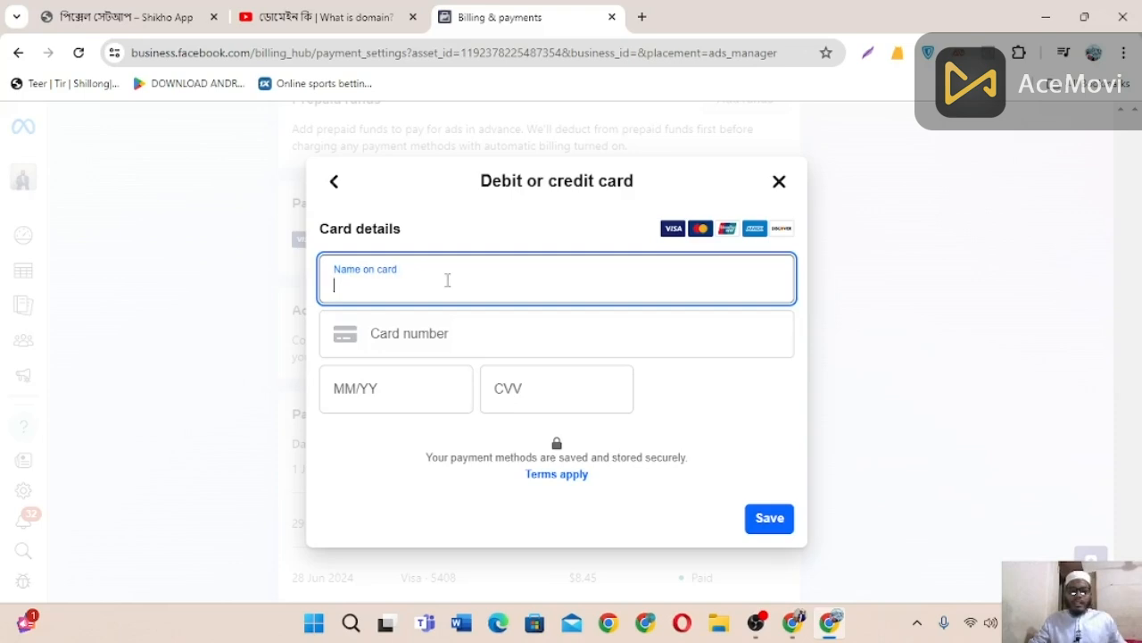
pyautogui.click(456, 335)
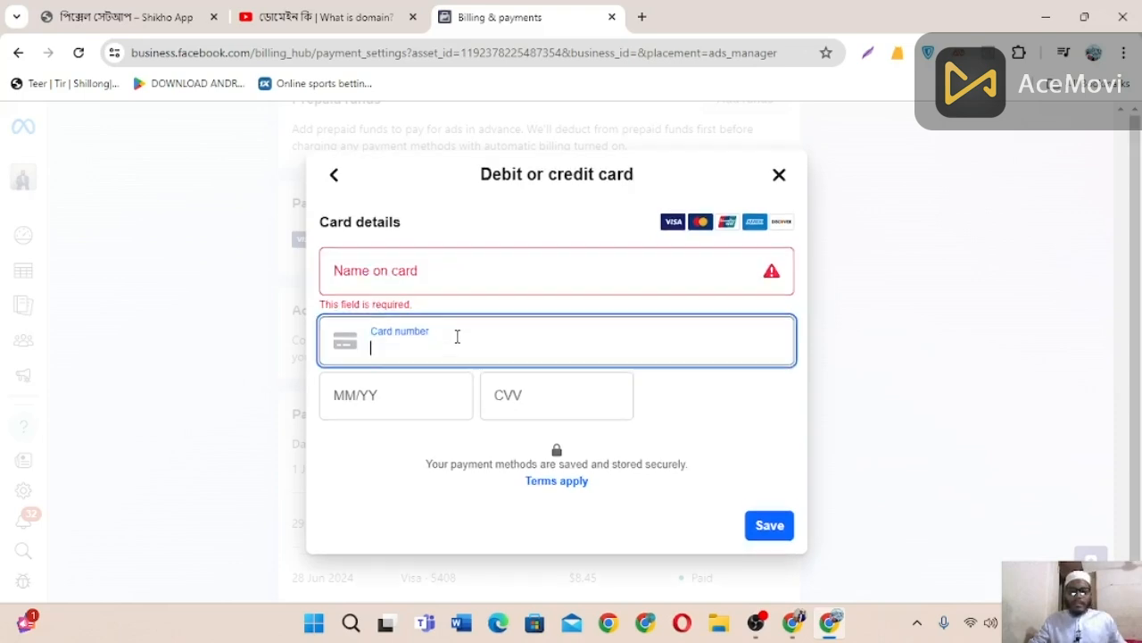
pyautogui.click(411, 401)
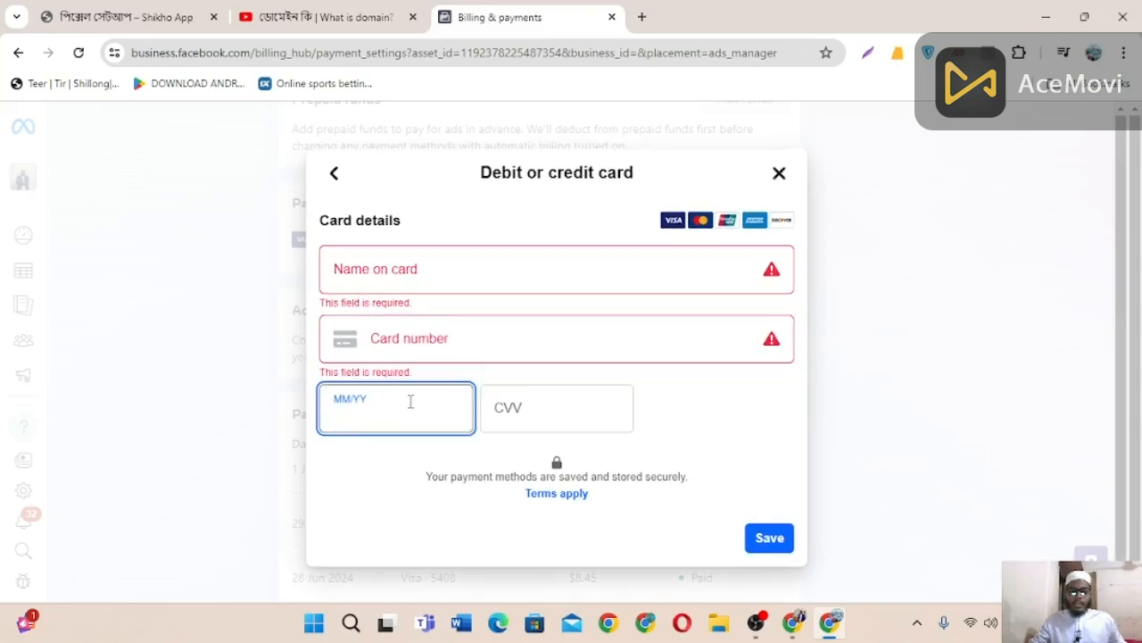
pyautogui.click(535, 415)
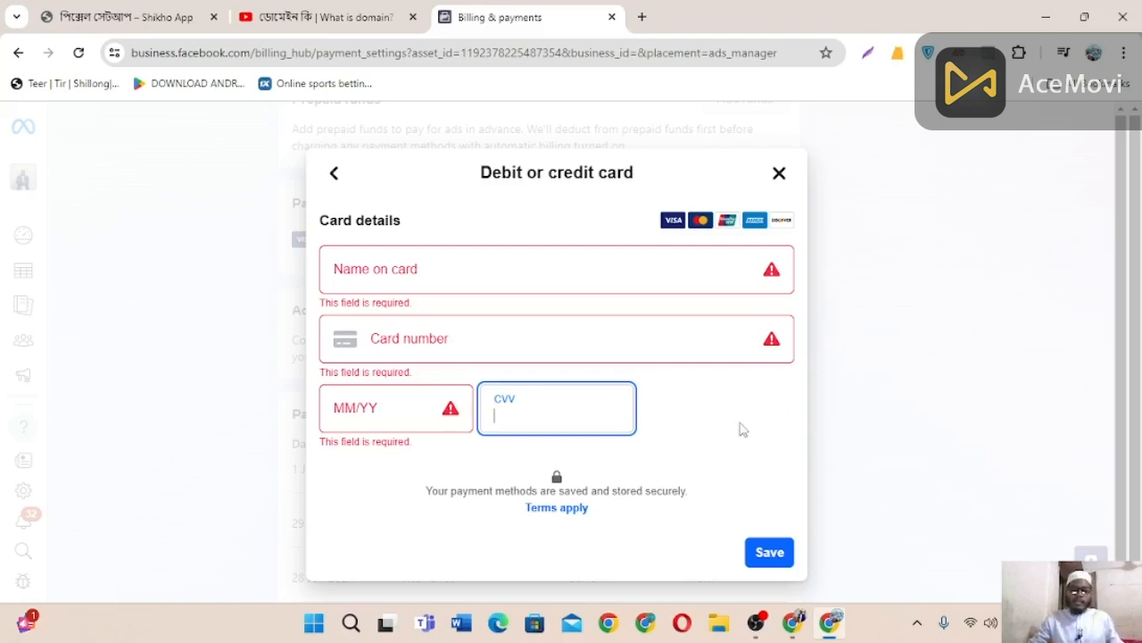
pyautogui.click(781, 174)
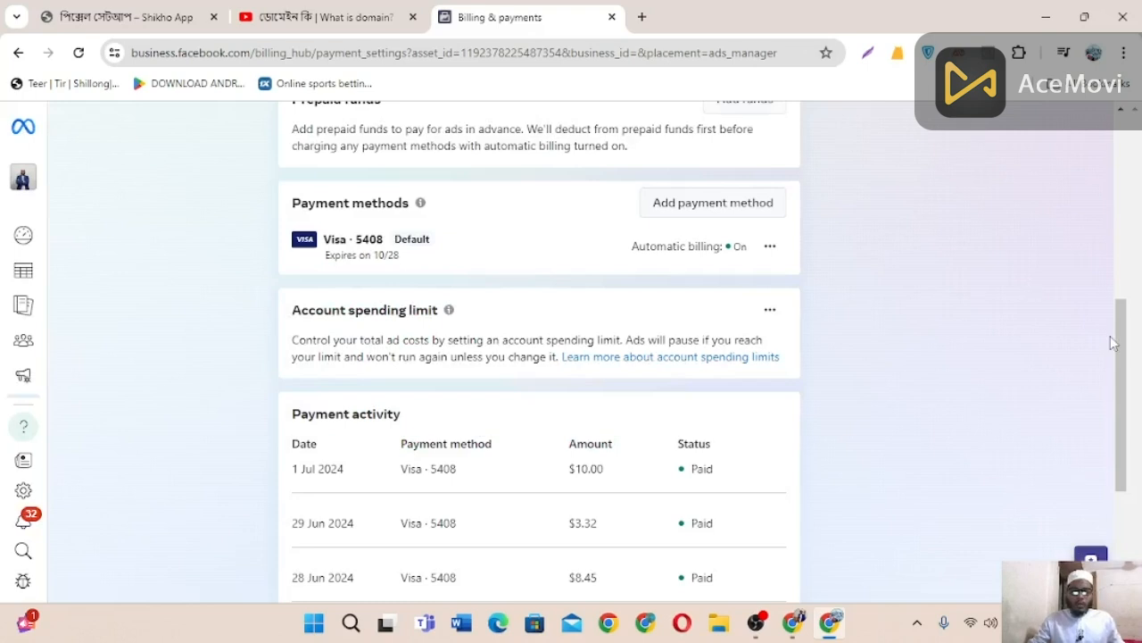
# - Open the ad account settings from Payment settings and highlight the ad_account_settings part of the page address
pyautogui.moveTo(1112, 343); pyautogui.dragTo(1105, 210)
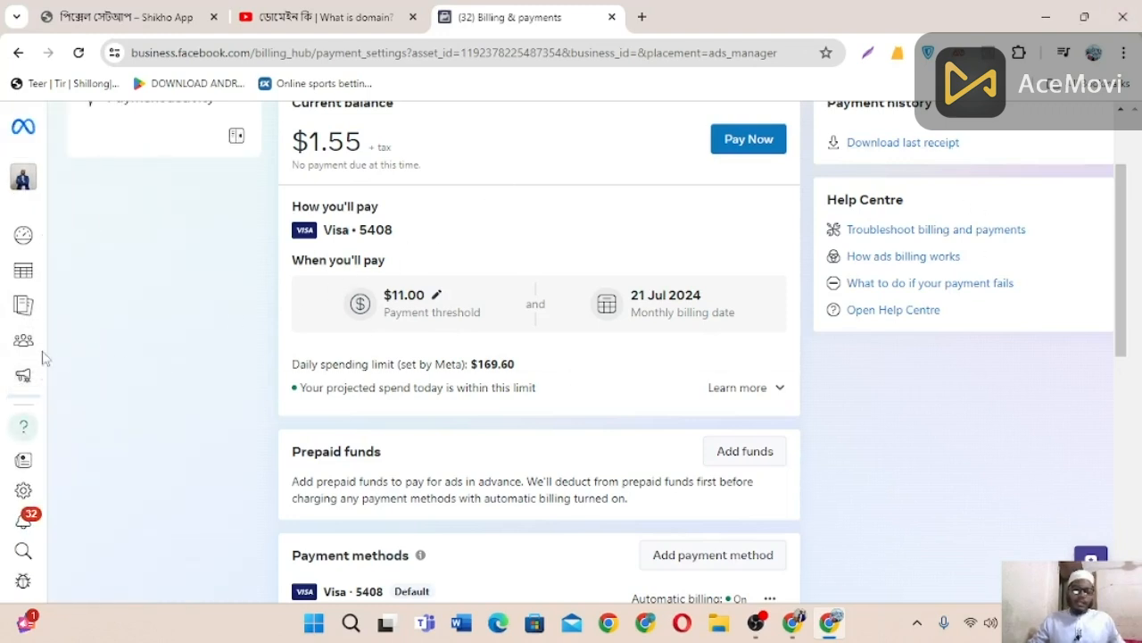
pyautogui.moveTo(35, 357)
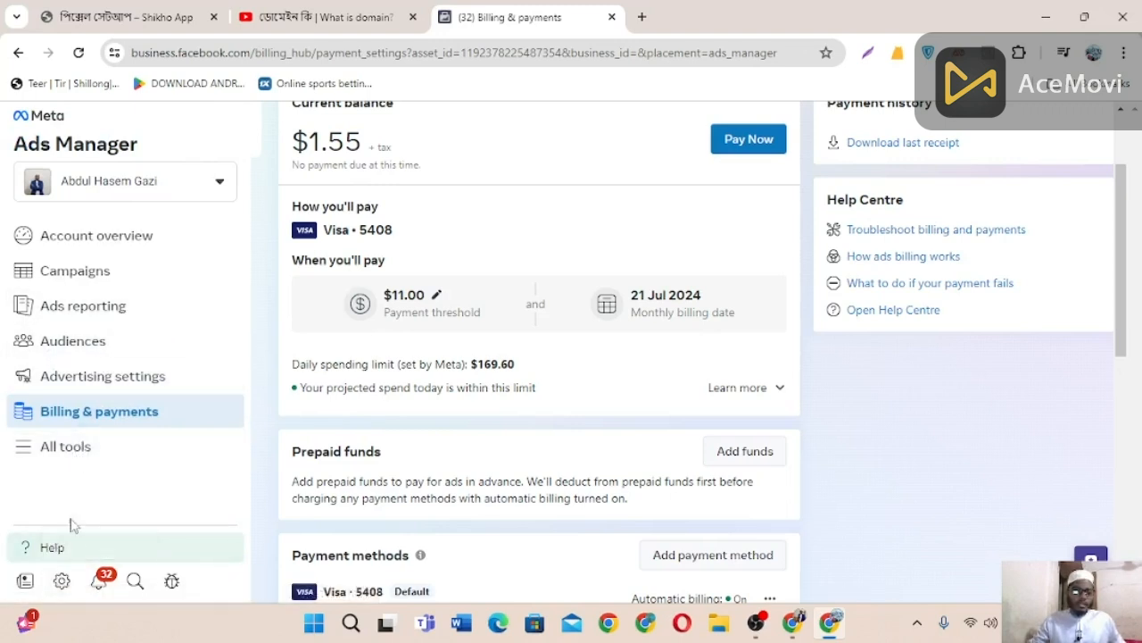
pyautogui.click(62, 581)
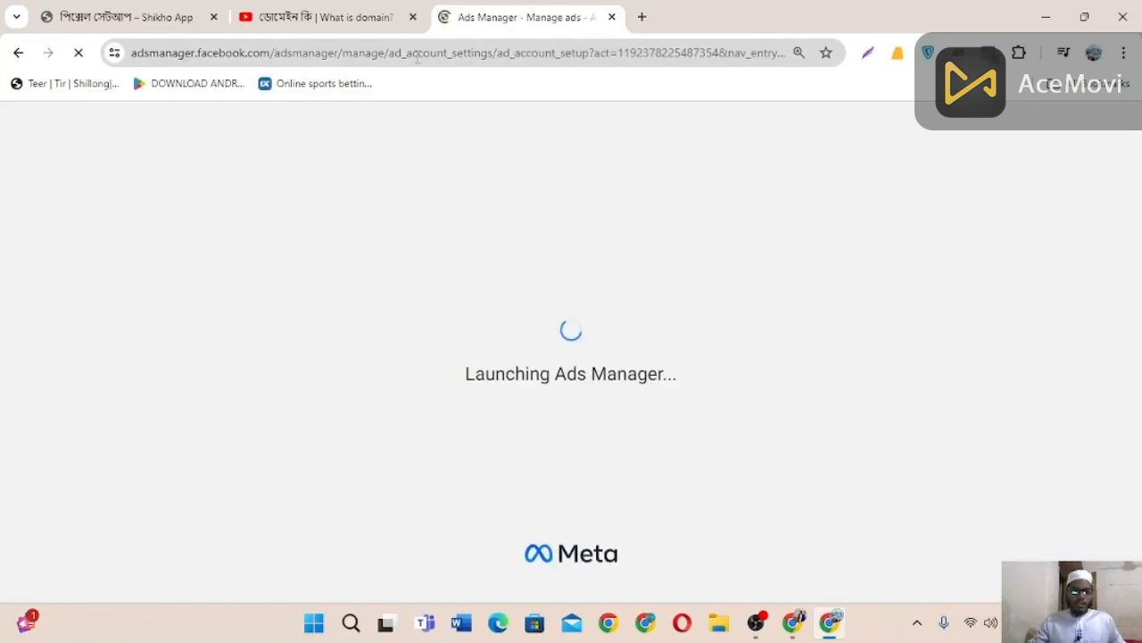
pyautogui.doubleClick(474, 56)
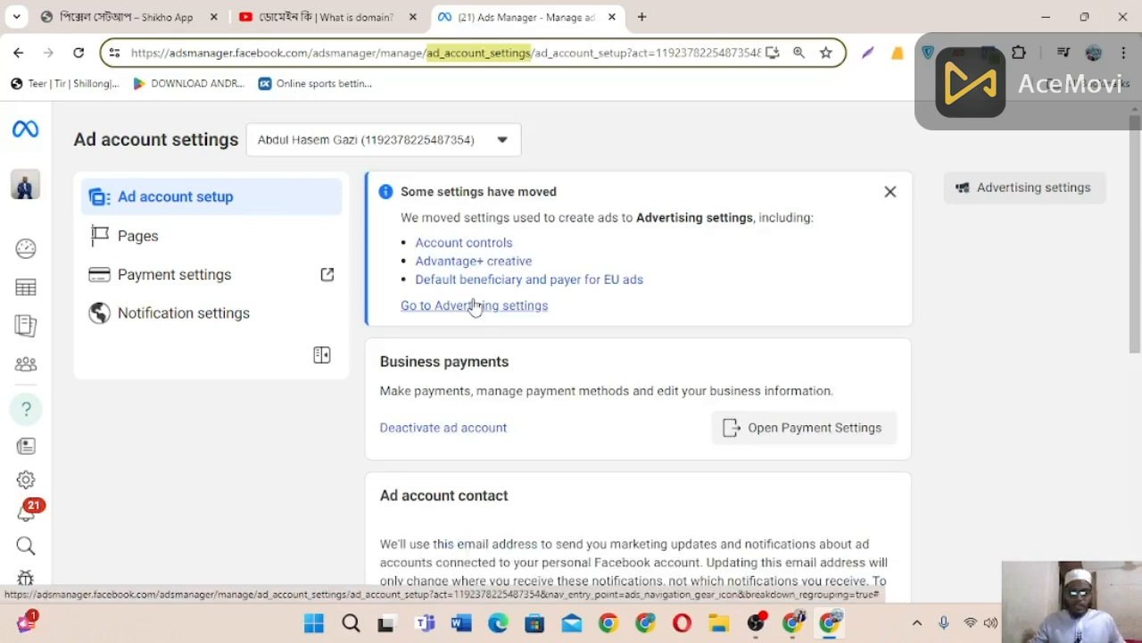
# - Review the Business payments, Ad account contact and Ad account roles sections of the Ad account setup page
pyautogui.scroll(-5, 482, 316)
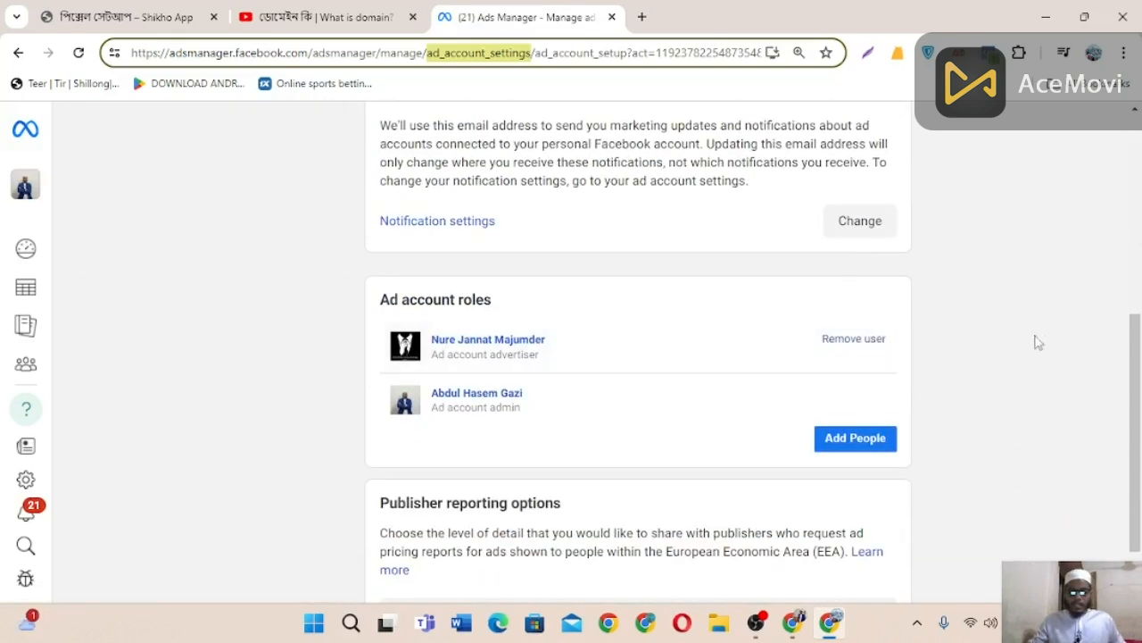
pyautogui.moveTo(1136, 365); pyautogui.dragTo(1139, 234)
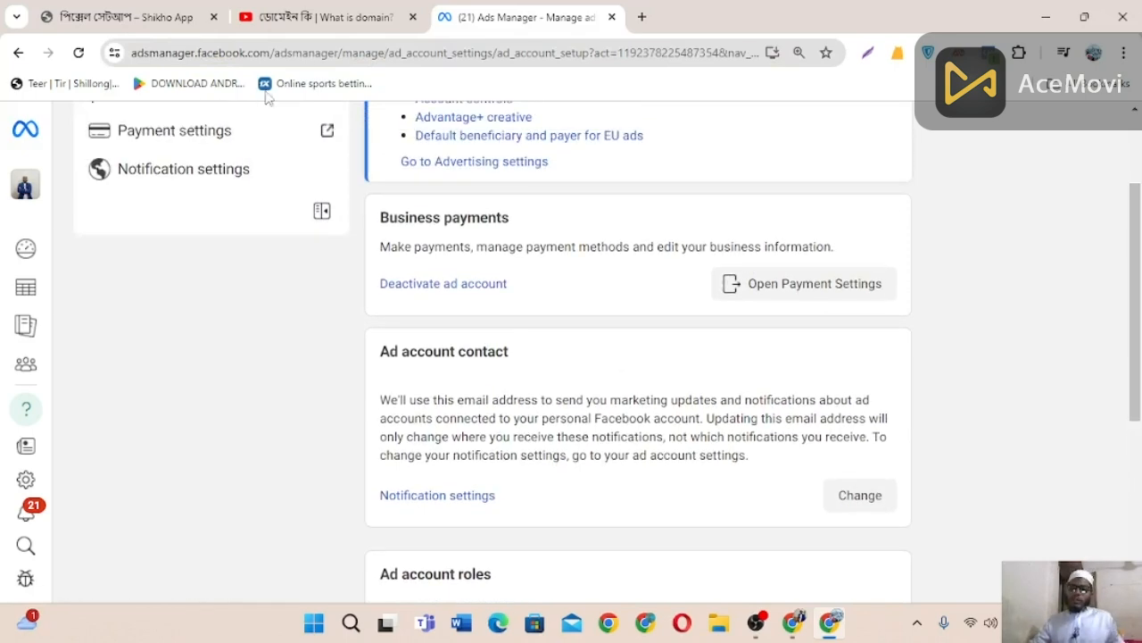
pyautogui.moveTo(1139, 234); pyautogui.dragTo(1139, 206)
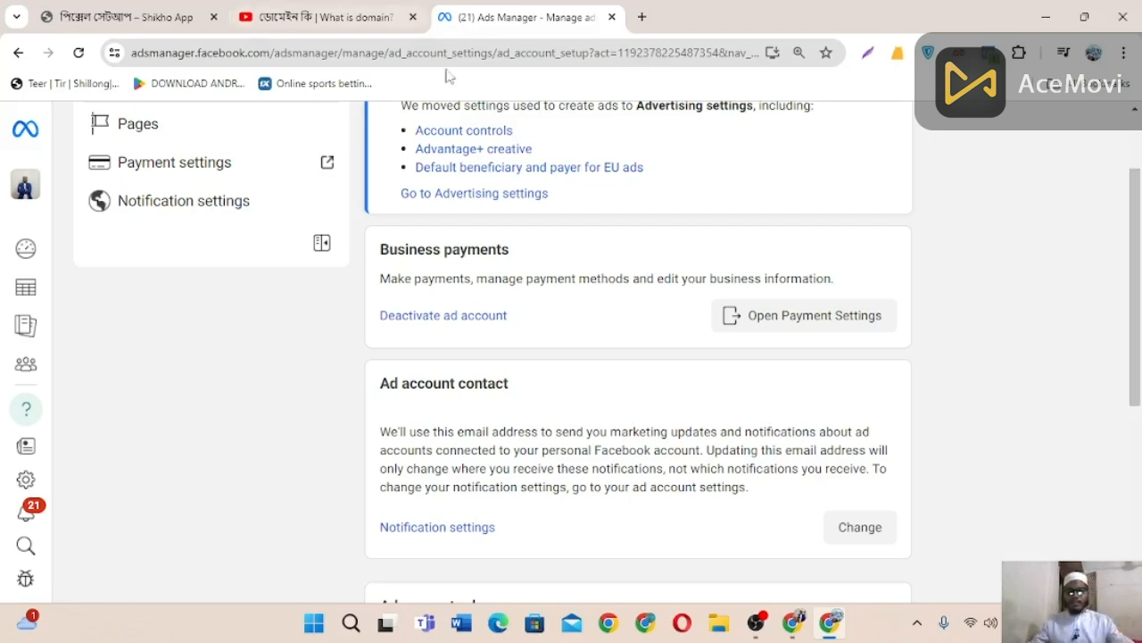
pyautogui.moveTo(1141, 196); pyautogui.dragTo(1141, 156)
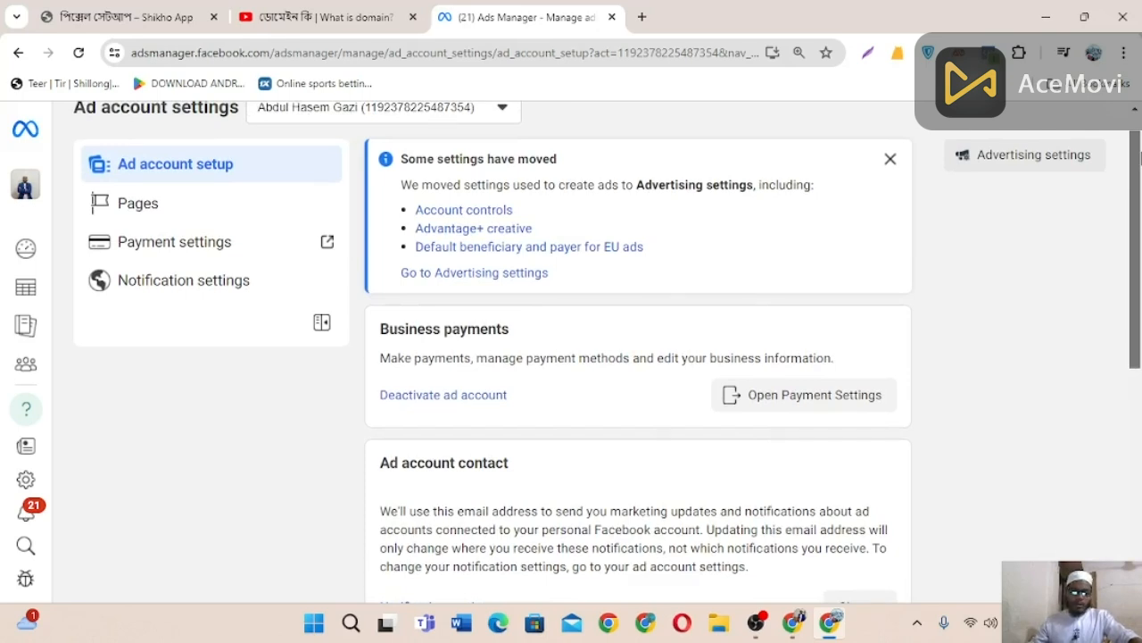
pyautogui.moveTo(1140, 156); pyautogui.dragTo(1136, 134)
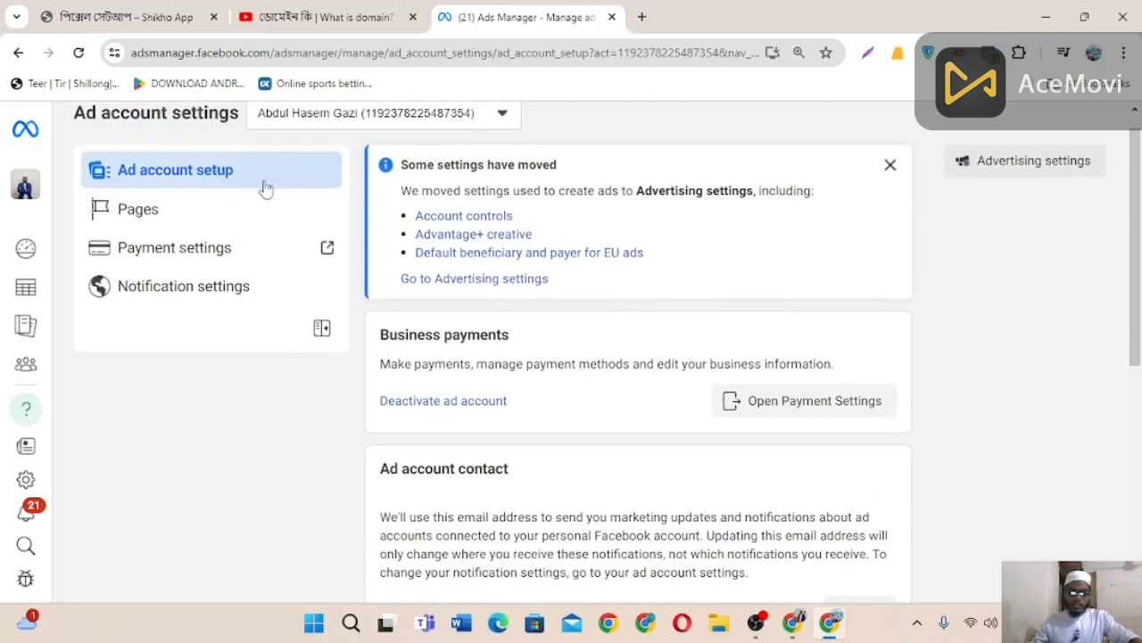
# - Start adding a friend to the ad account roles, display the available role options, and close the dialog without confirming
pyautogui.moveTo(1141, 287); pyautogui.dragTo(1132, 455)
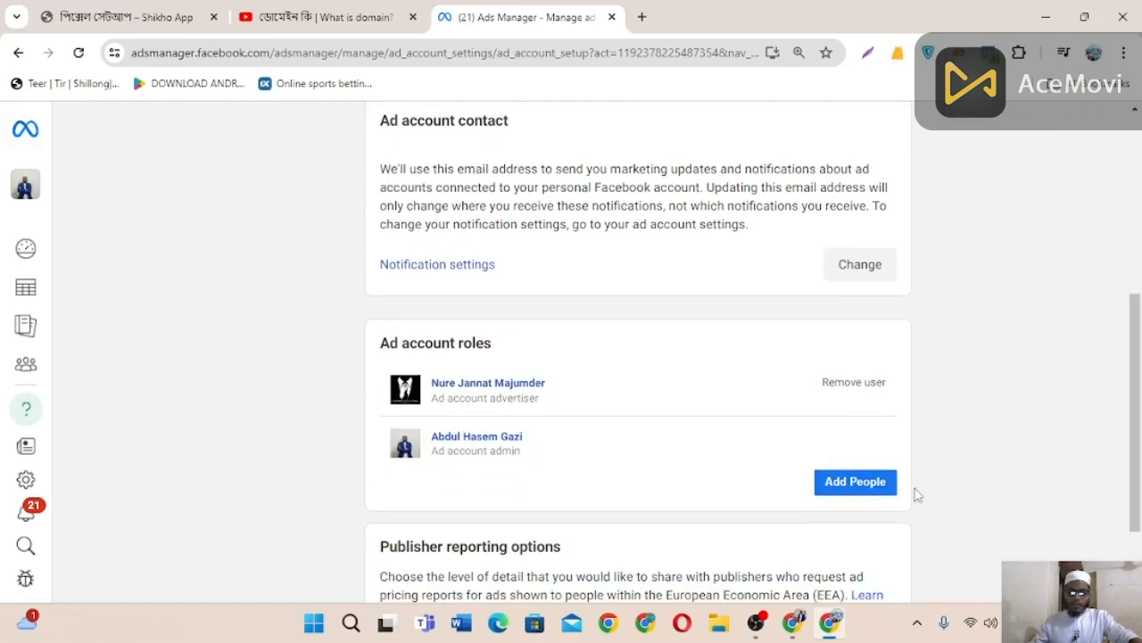
pyautogui.click(862, 492)
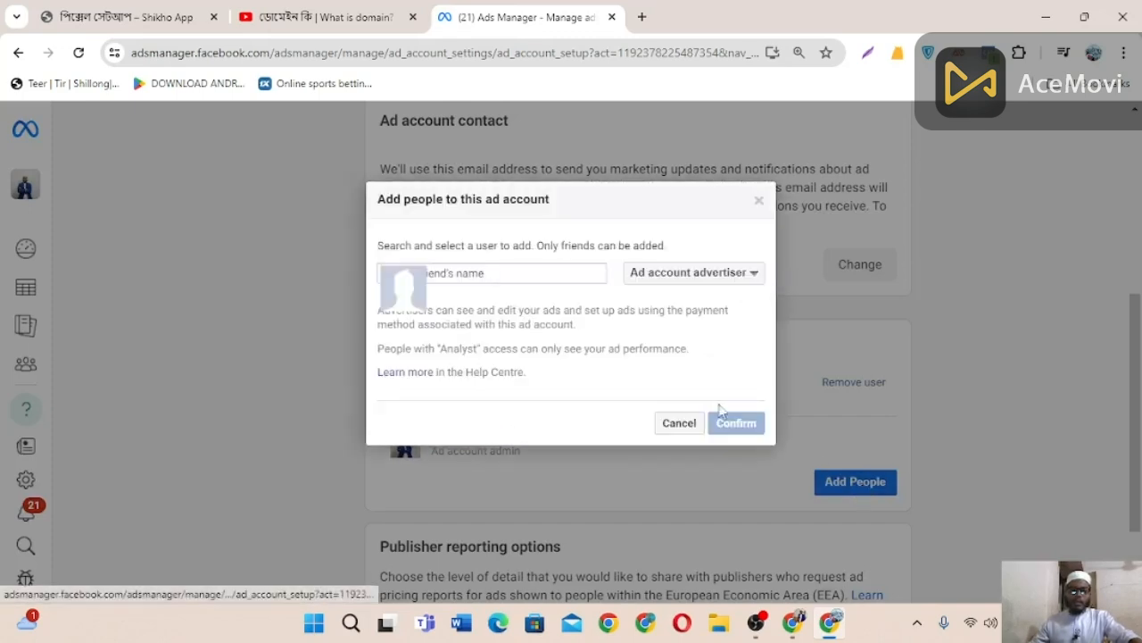
pyautogui.click(516, 276)
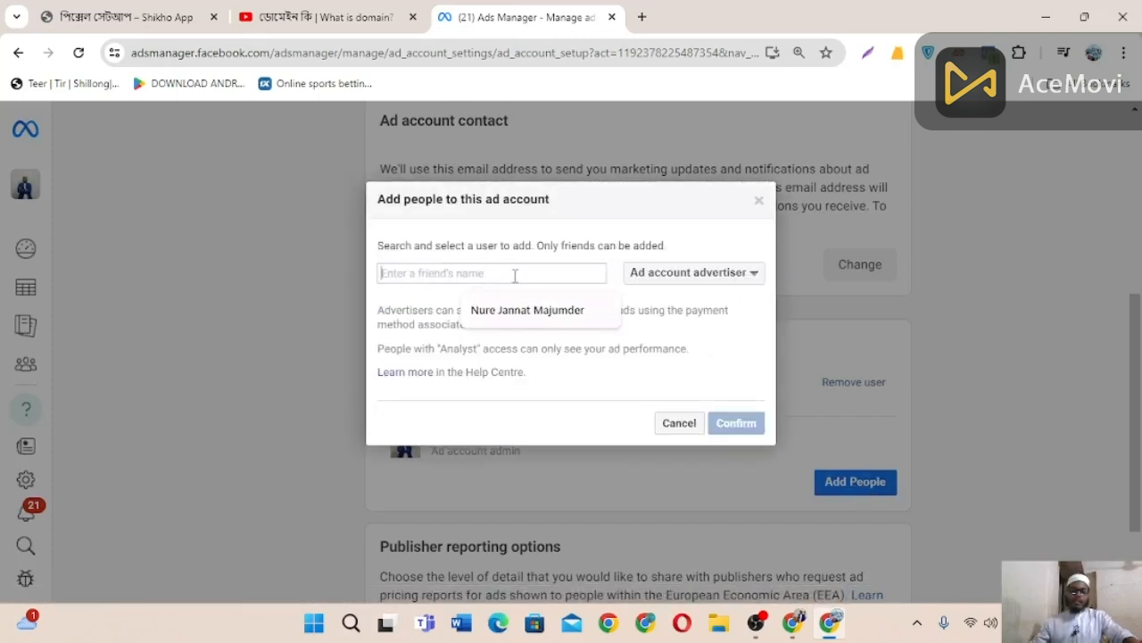
pyautogui.click(526, 310)
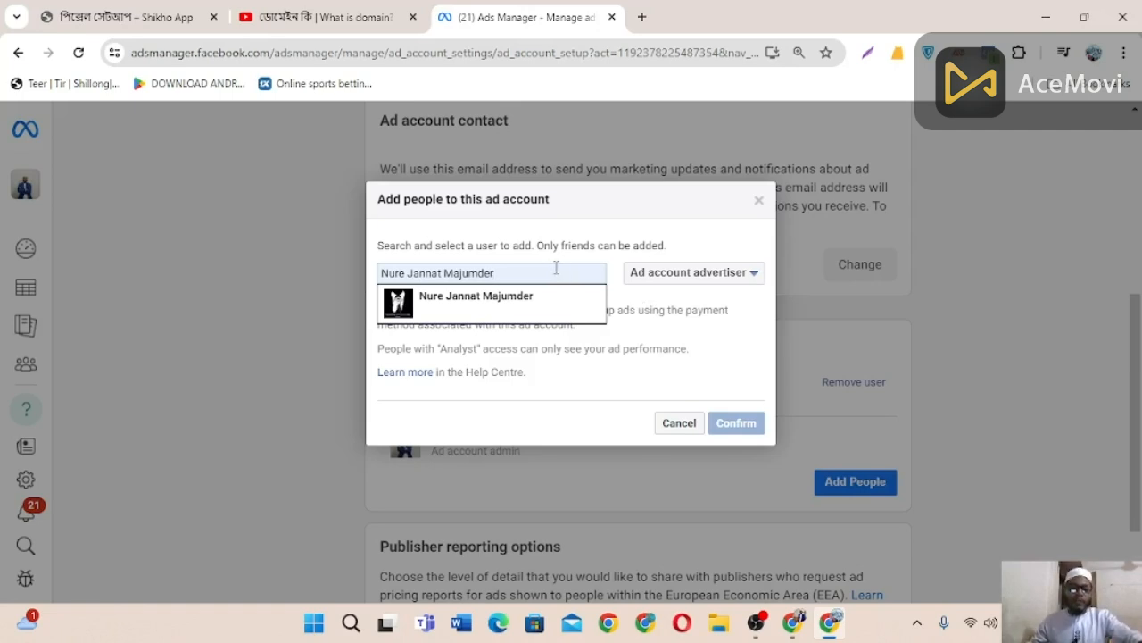
pyautogui.click(528, 304)
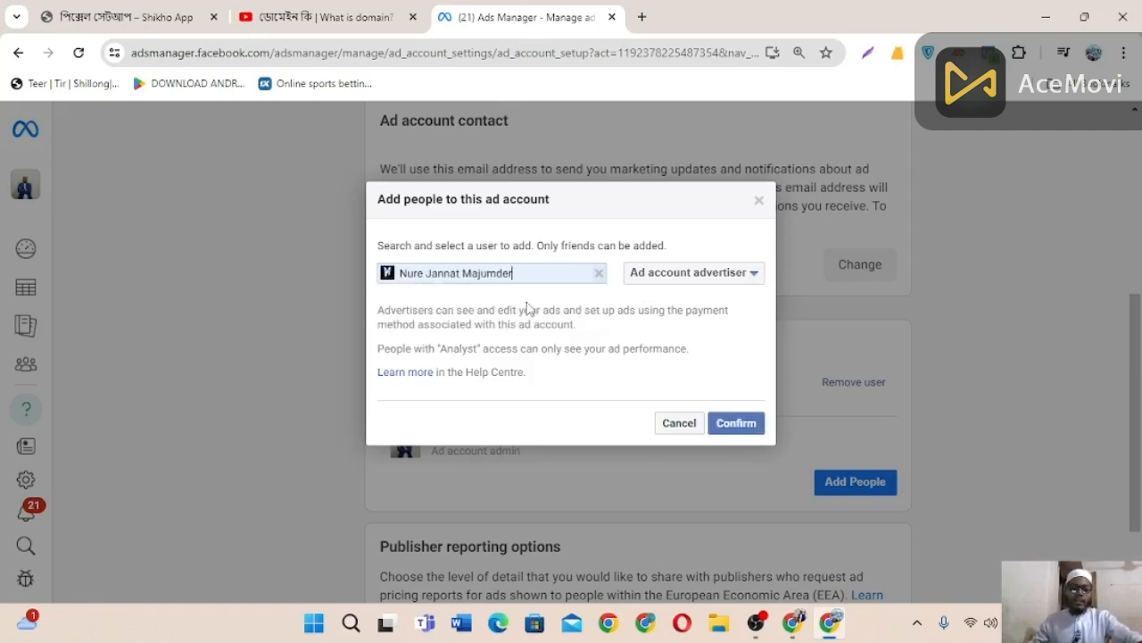
pyautogui.click(729, 277)
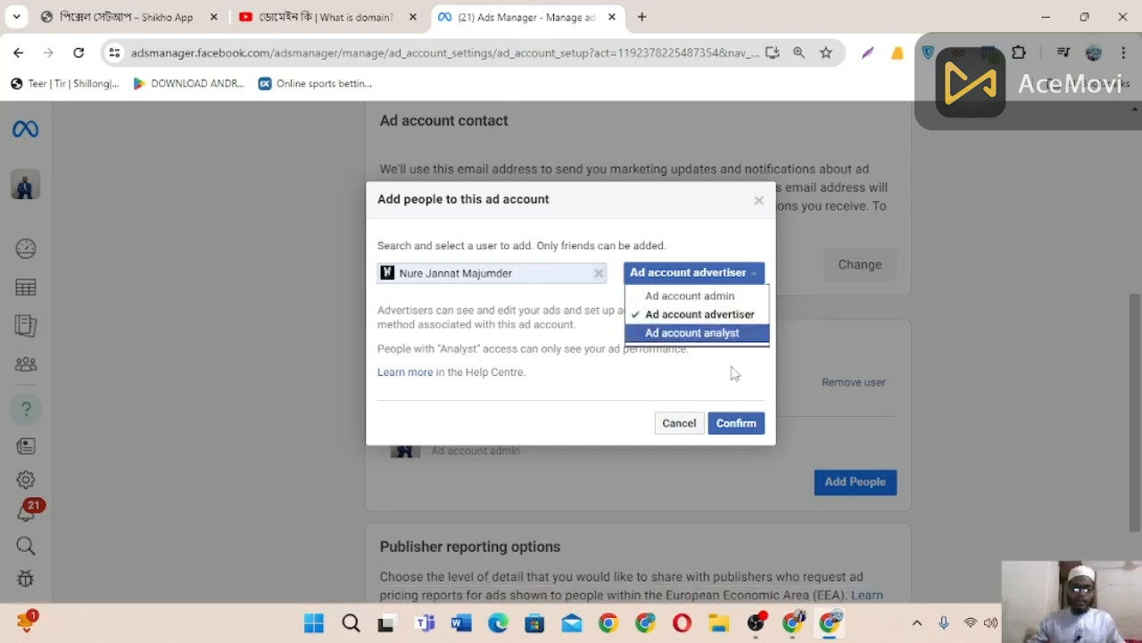
pyautogui.click(758, 201)
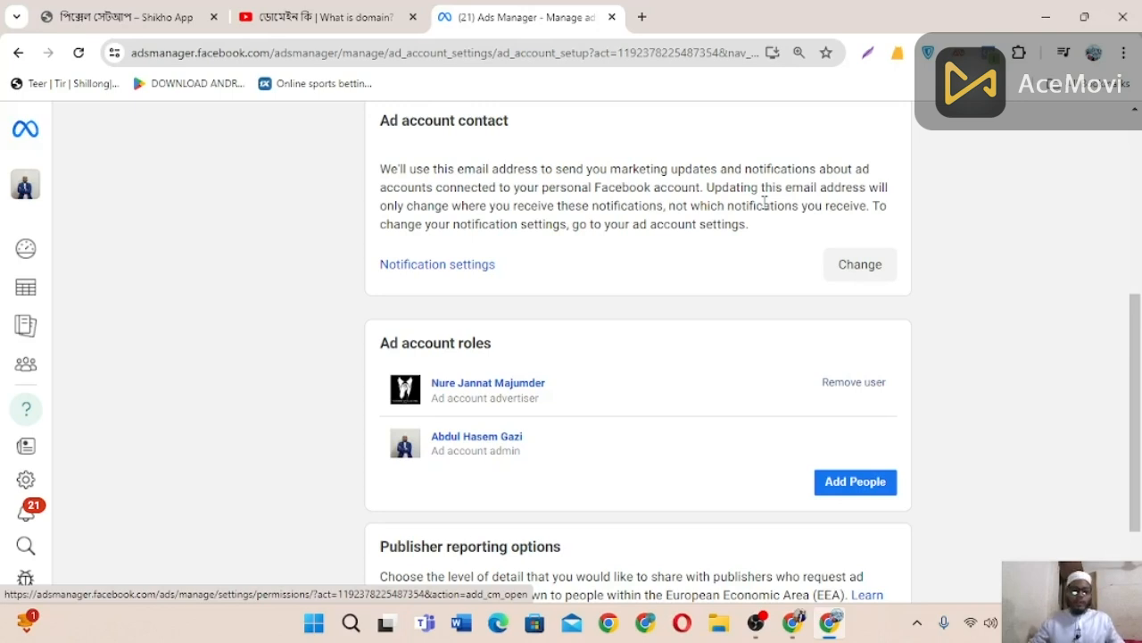
# - Open the Pages section of the ad account settings, and review the account controls and ad creation options in Advertising settings
pyautogui.moveTo(1138, 322); pyautogui.dragTo(1138, 163)
pyautogui.click(205, 214)
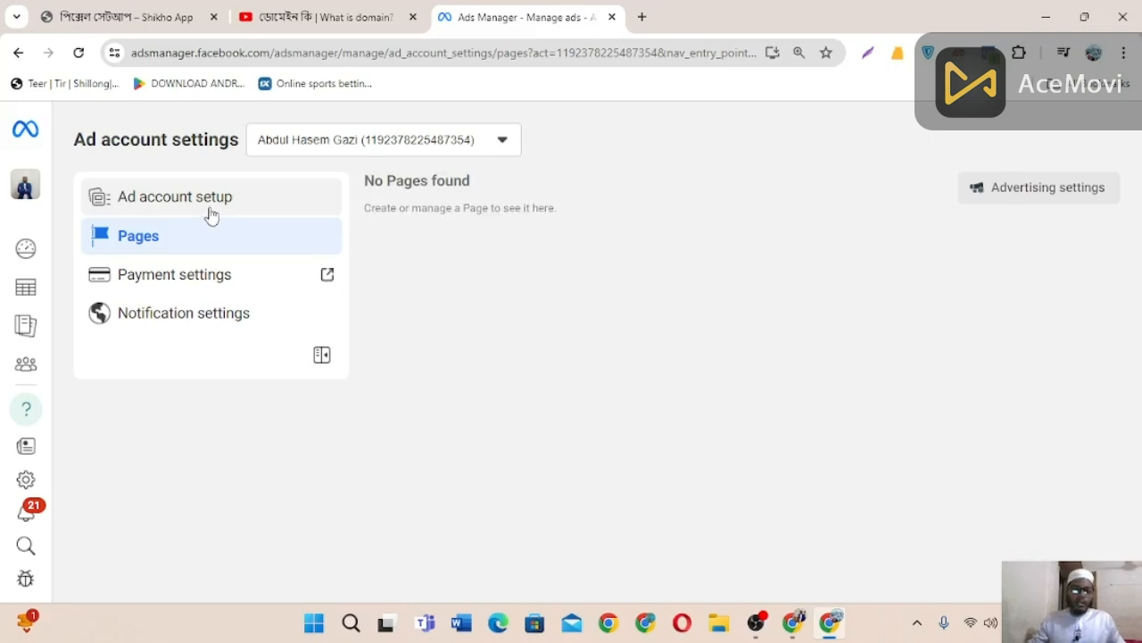
pyautogui.click(1031, 191)
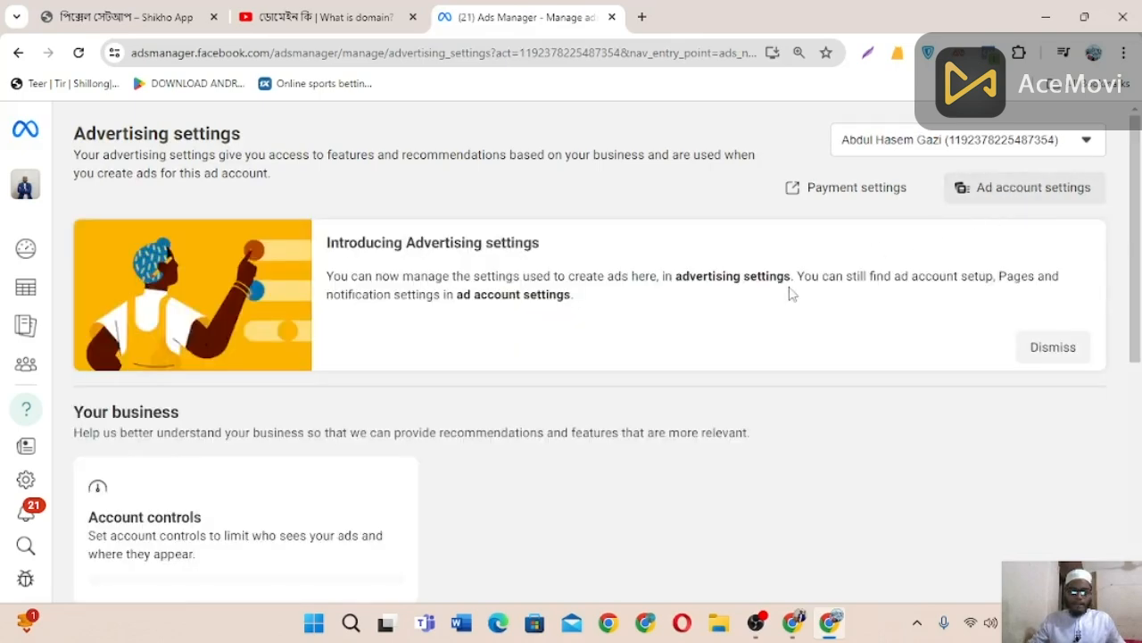
pyautogui.scroll(-3, 1121, 239)
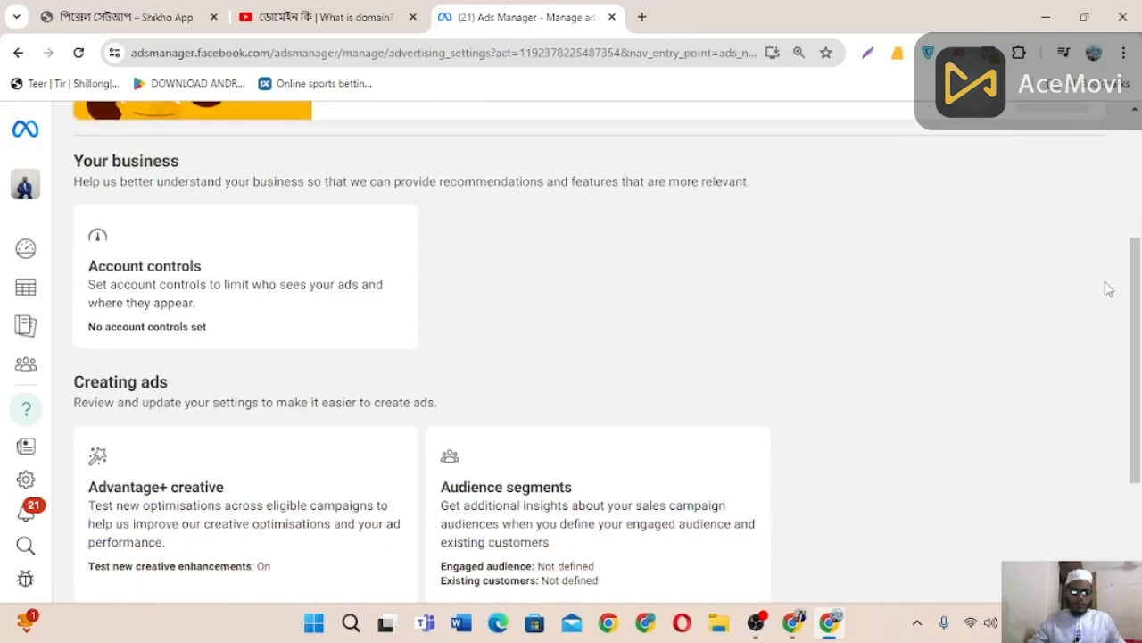
pyautogui.moveTo(1133, 346); pyautogui.dragTo(1127, 453)
pyautogui.scroll(5, 1127, 454)
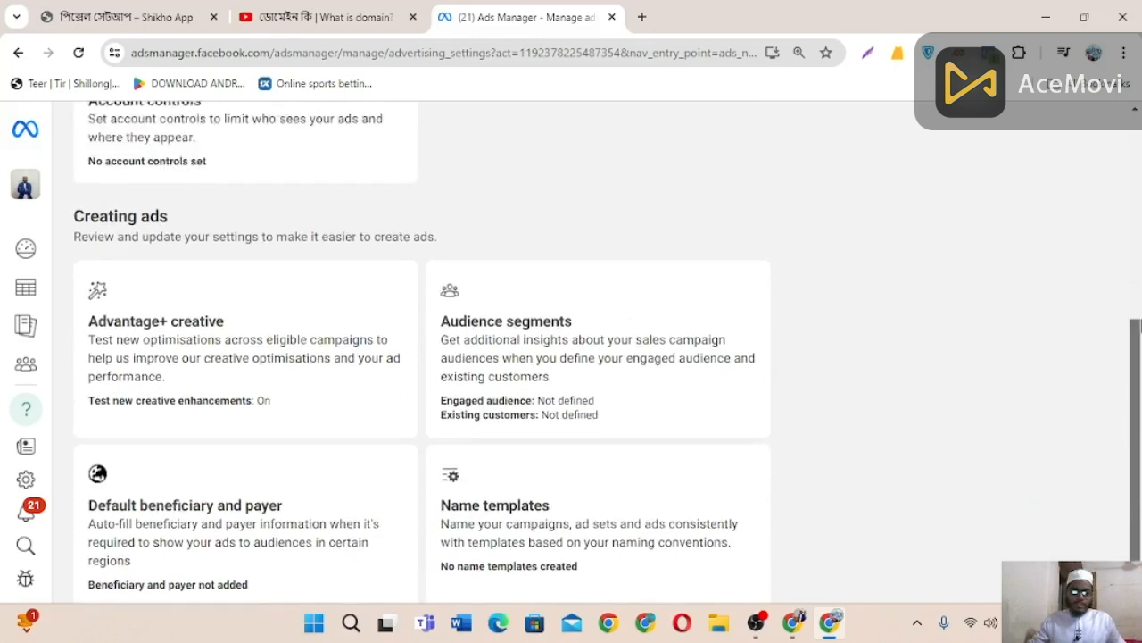
# - Return from Advertising settings to the ad account settings and open Payment settings for this ad account
pyautogui.click(15, 53)
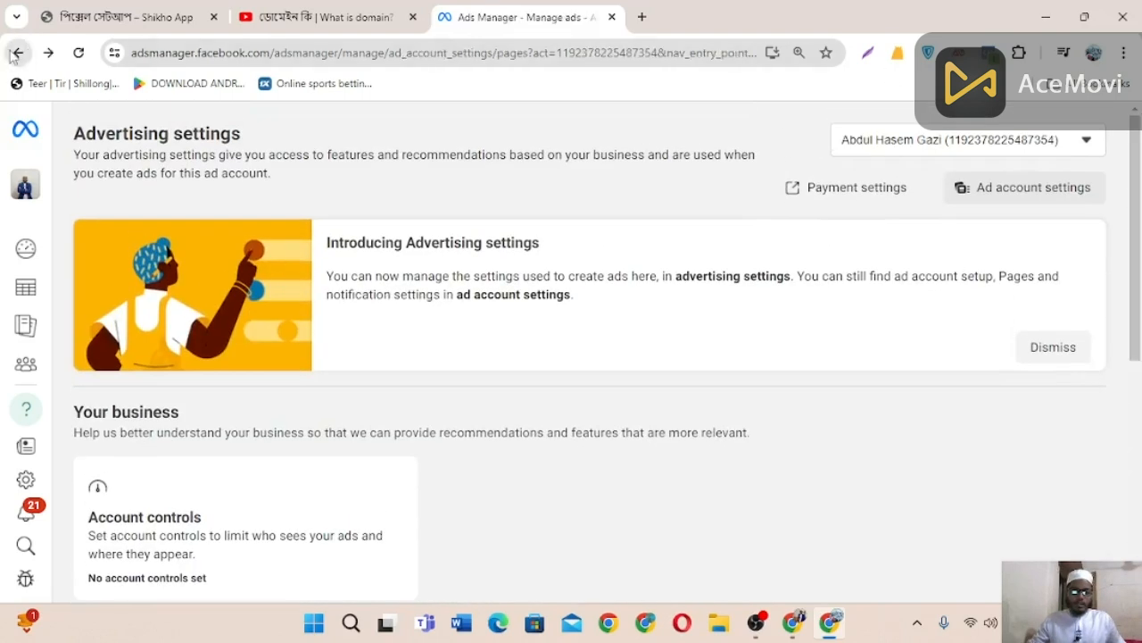
pyautogui.click(231, 282)
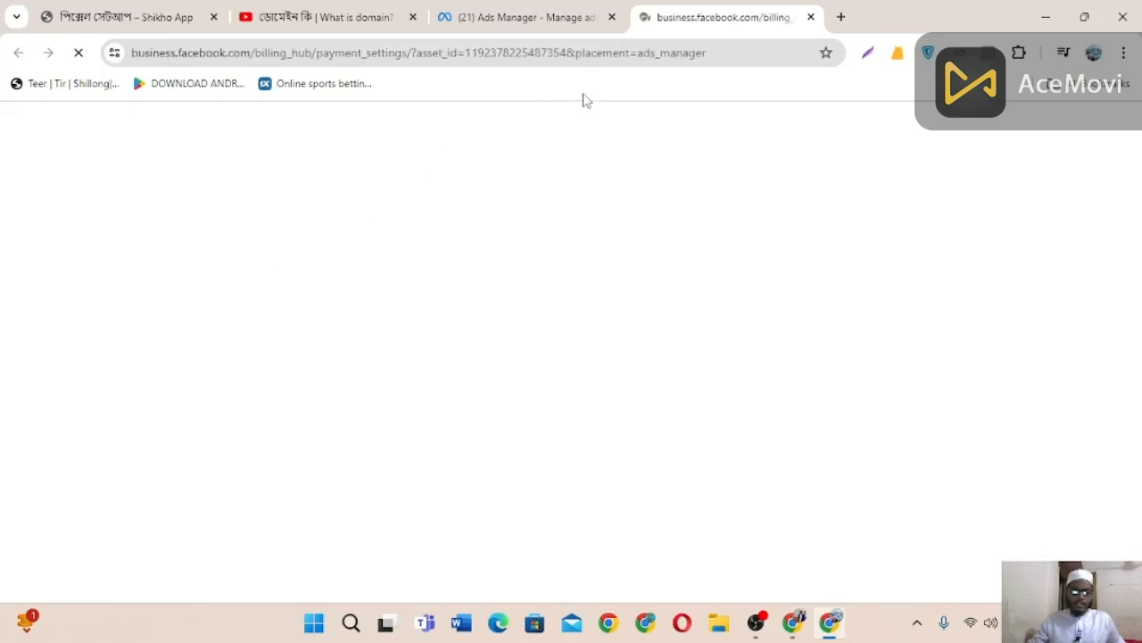
# - Open Notification settings for the ad account and review the all-notifications, email and Facebook ad notification options
pyautogui.click(557, 20)
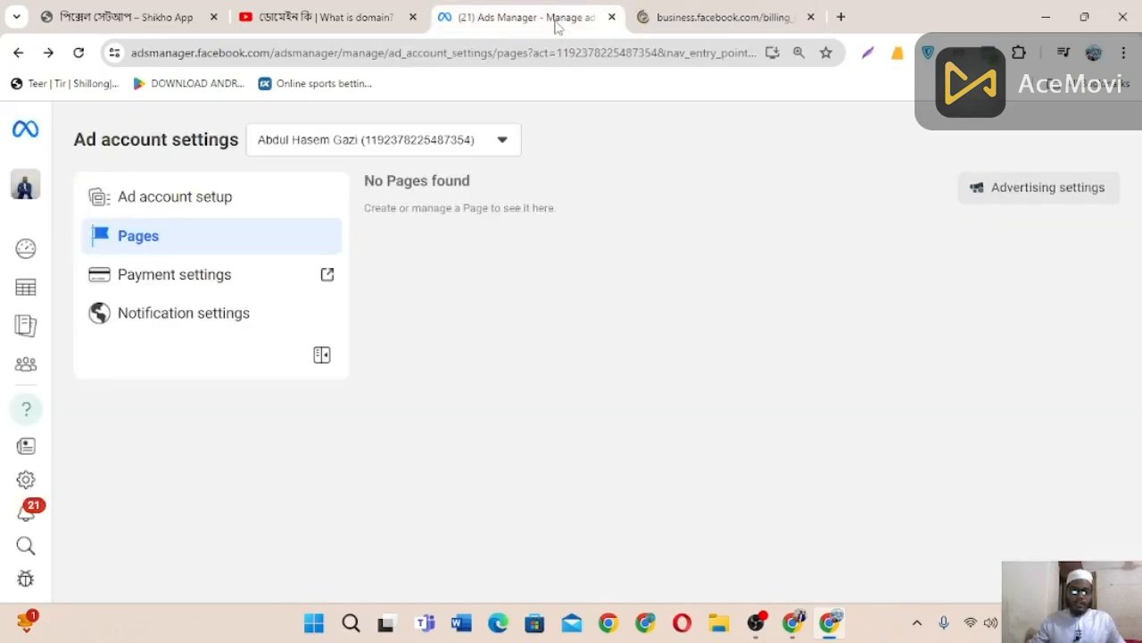
pyautogui.click(242, 323)
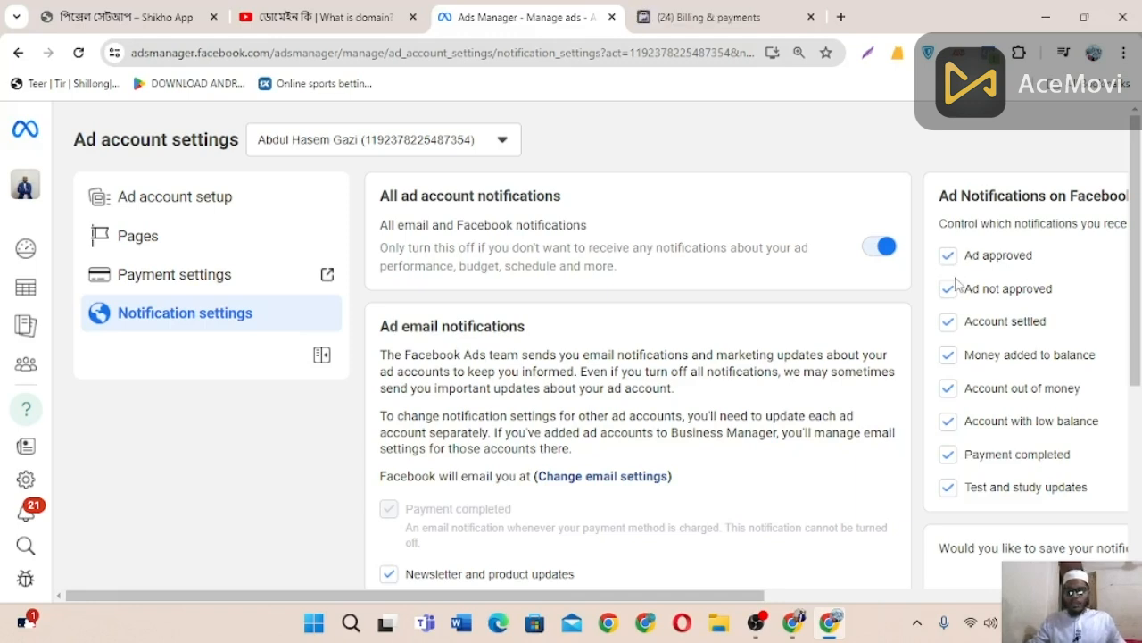
pyautogui.scroll(-2, 1000, 303)
pyautogui.scroll(2, 988, 323)
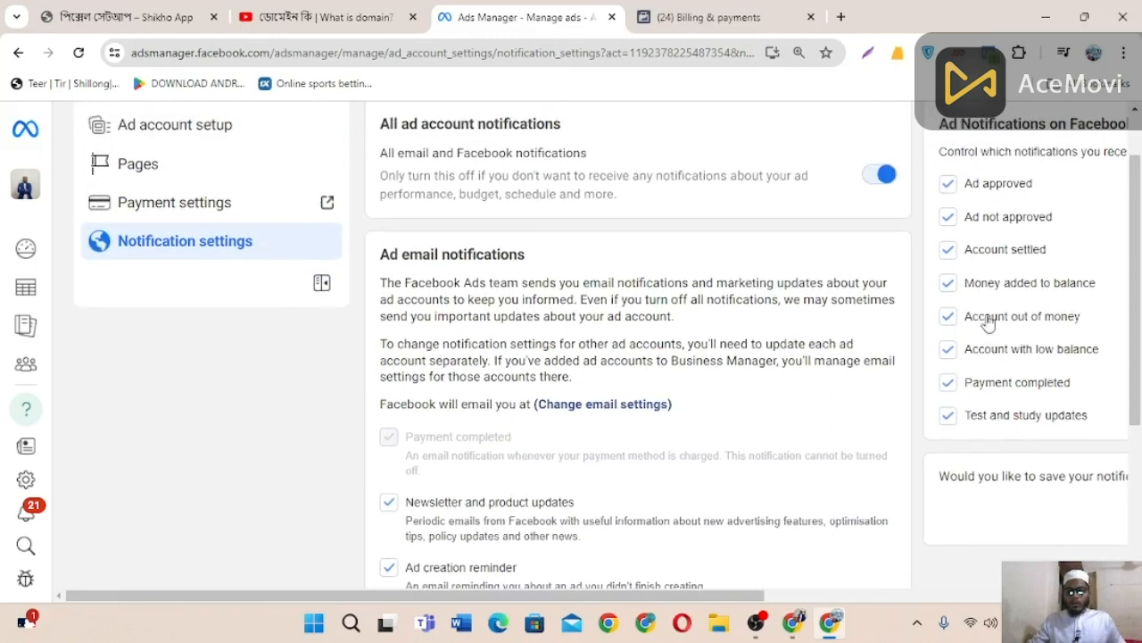
pyautogui.click(705, 8)
pyautogui.click(527, 11)
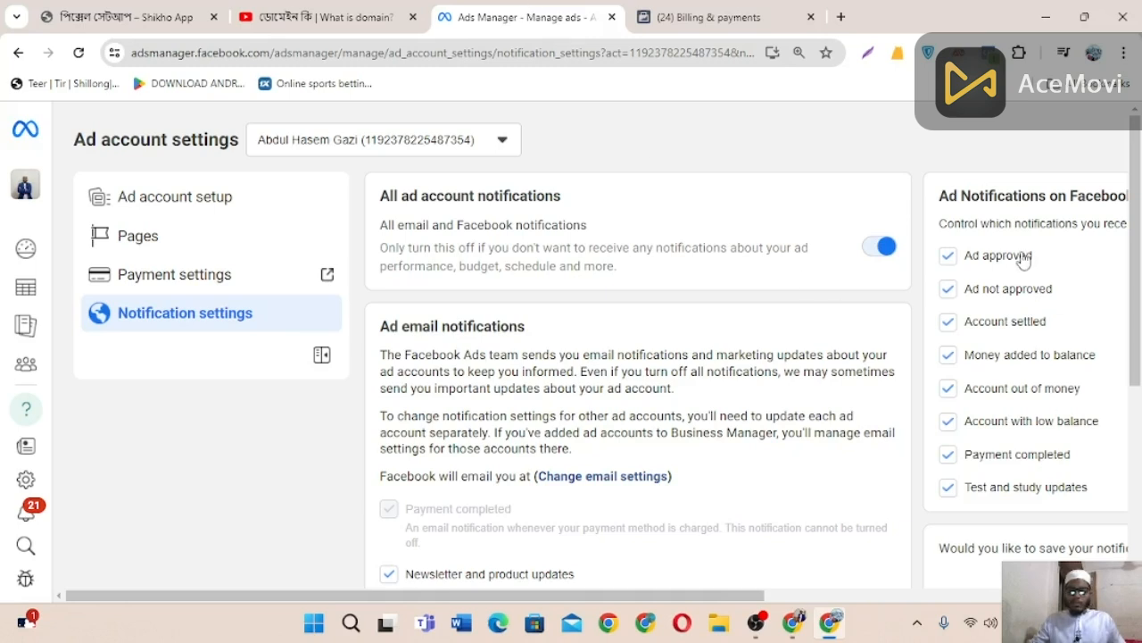
pyautogui.scroll(-1, 1132, 434)
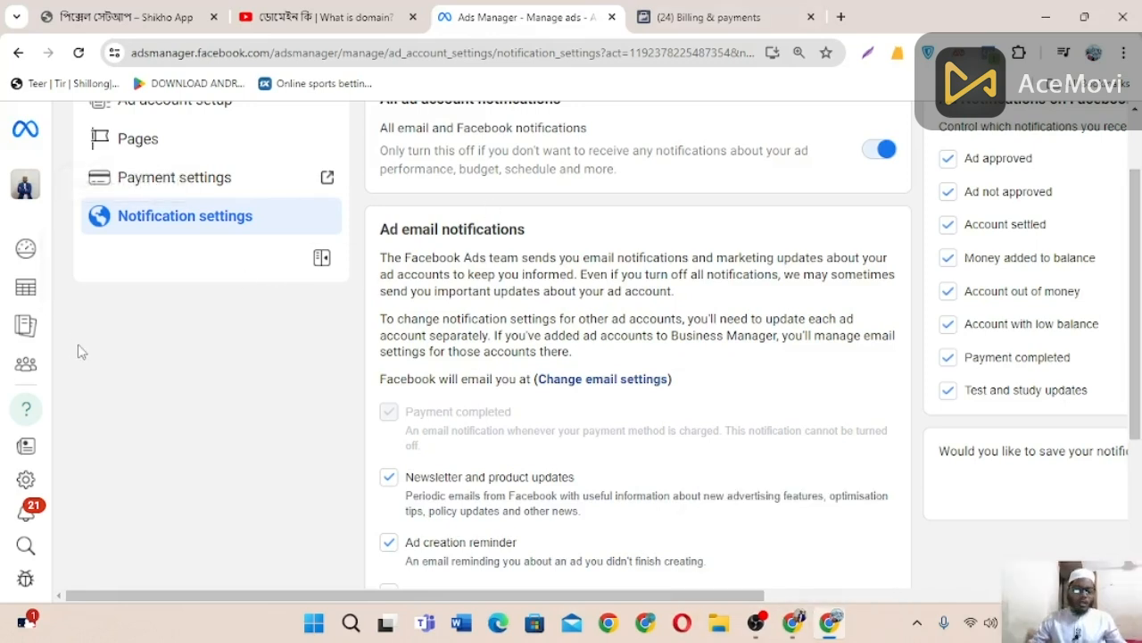
pyautogui.scroll(1, 79, 349)
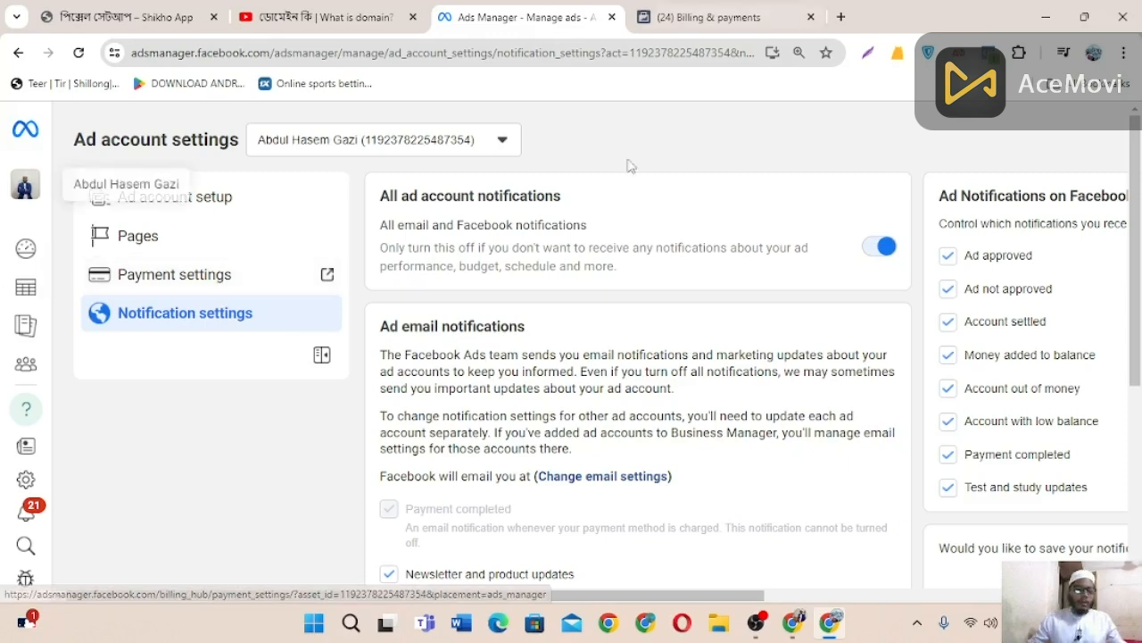
# - Open the Campaigns table and examine its columns from Delivery and Budget through Results, Reach, Cost per result, Amount spent and Ends
pyautogui.moveTo(4, 282)
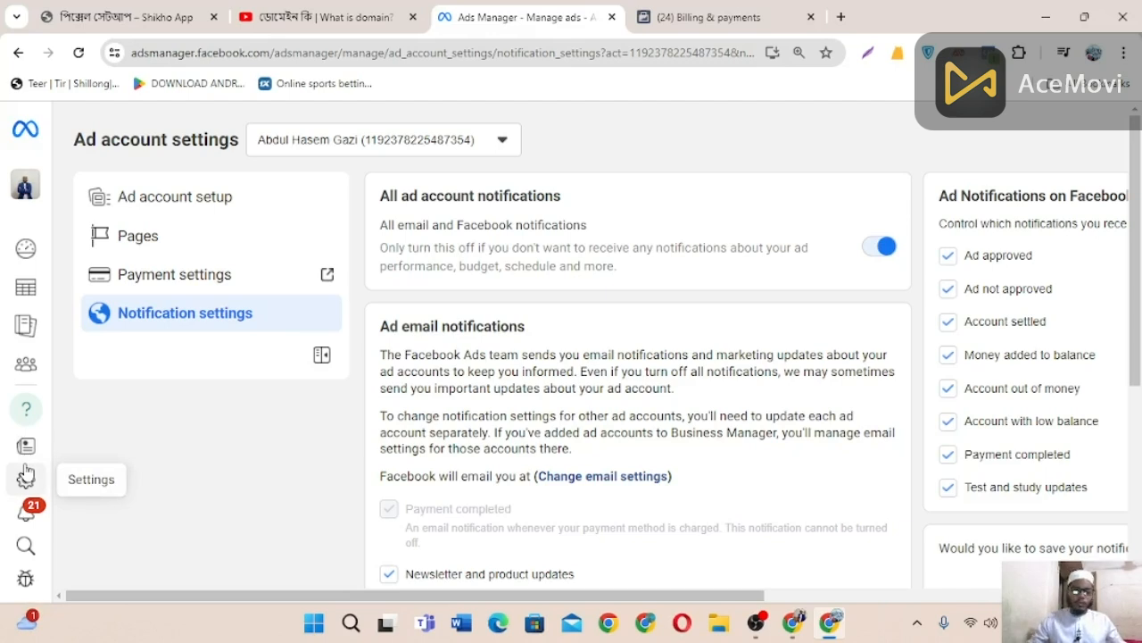
pyautogui.moveTo(25, 366)
pyautogui.click(71, 288)
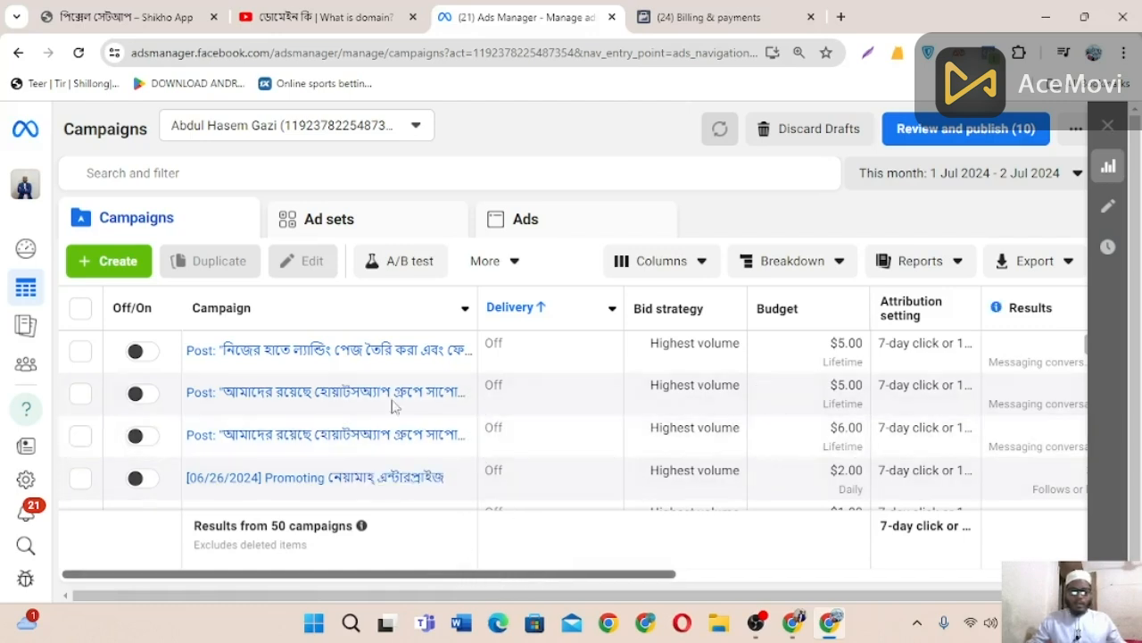
pyautogui.moveTo(563, 578); pyautogui.dragTo(884, 581)
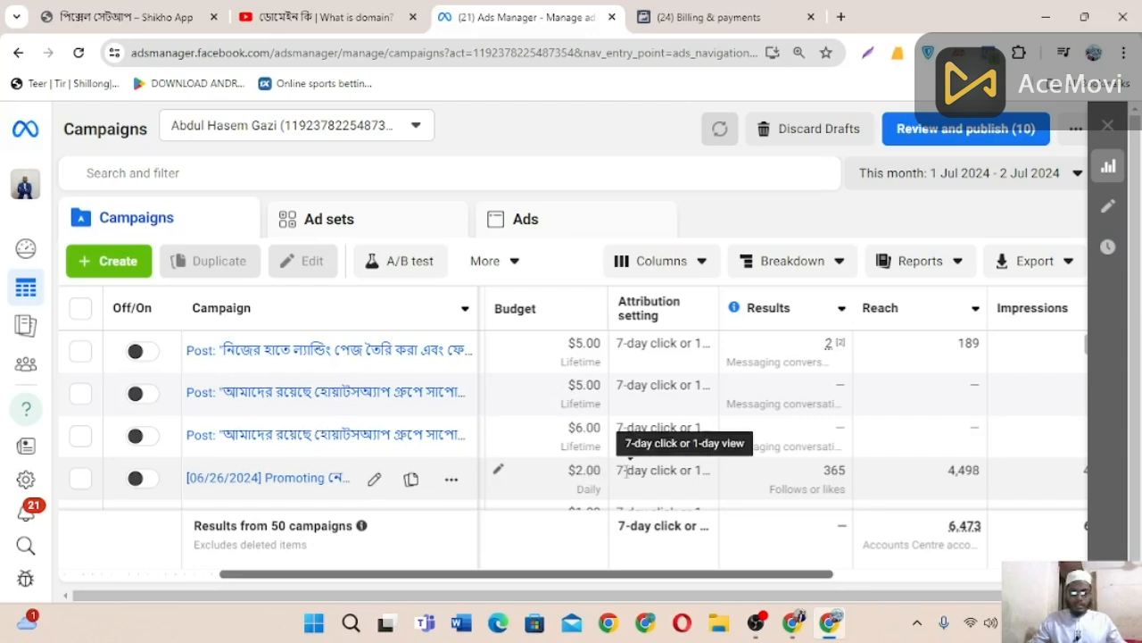
pyautogui.moveTo(750, 578); pyautogui.dragTo(793, 578)
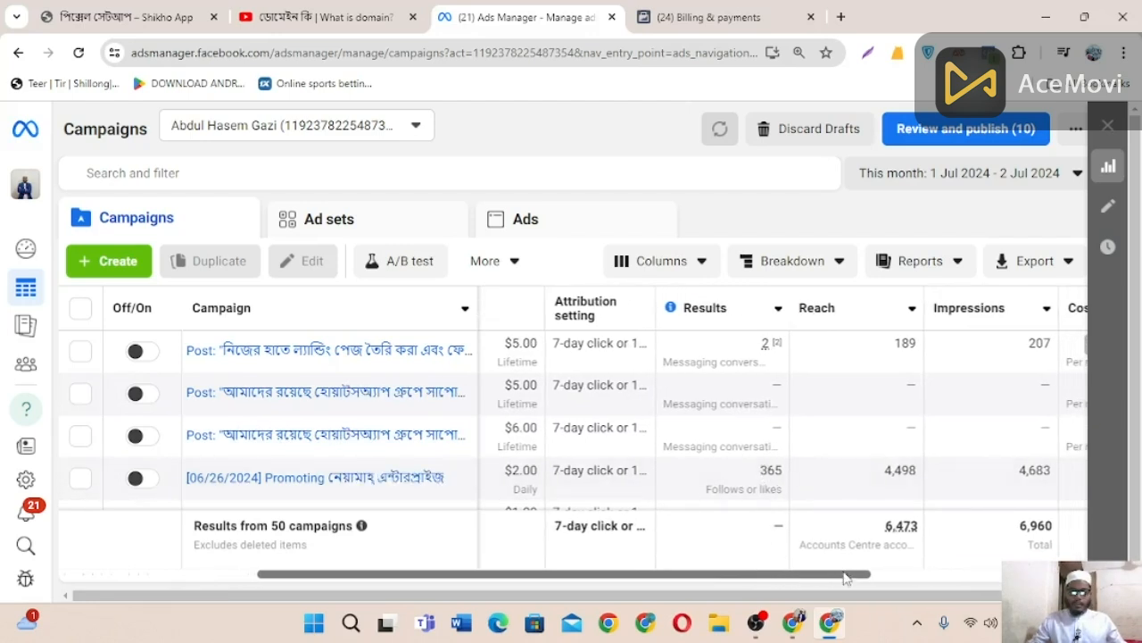
pyautogui.moveTo(847, 577); pyautogui.dragTo(958, 577)
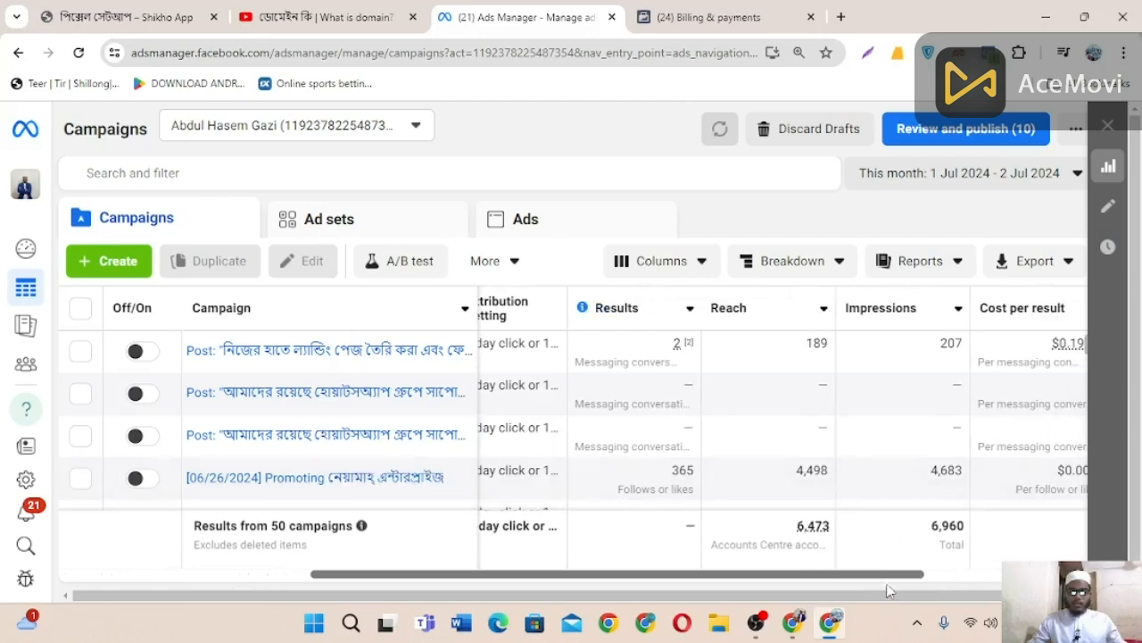
pyautogui.moveTo(884, 577); pyautogui.dragTo(957, 580)
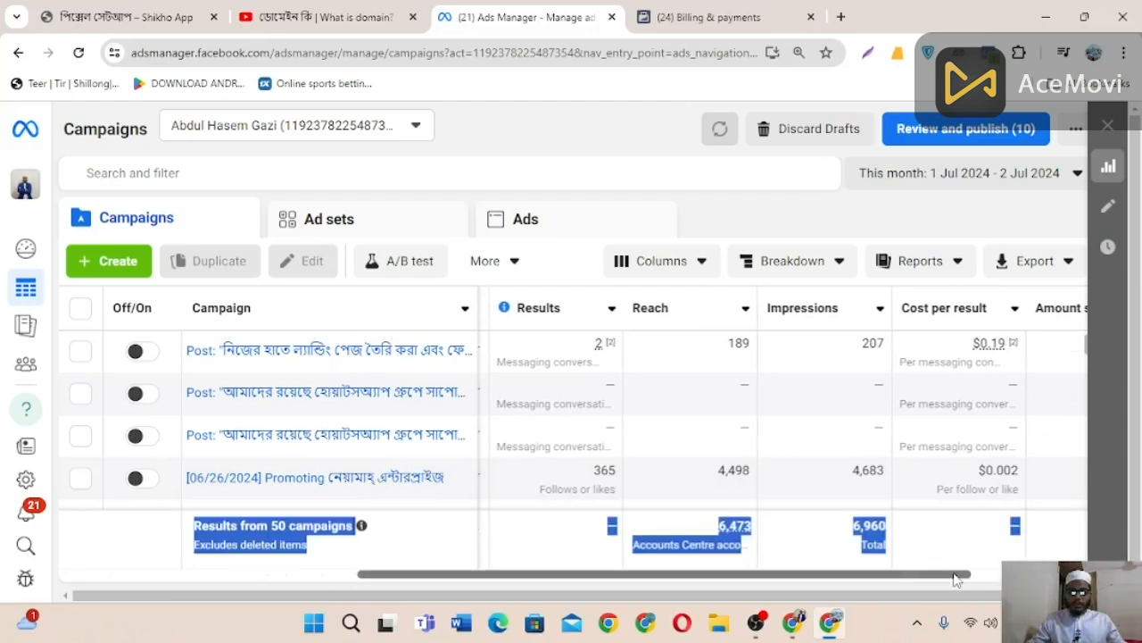
pyautogui.click(988, 564)
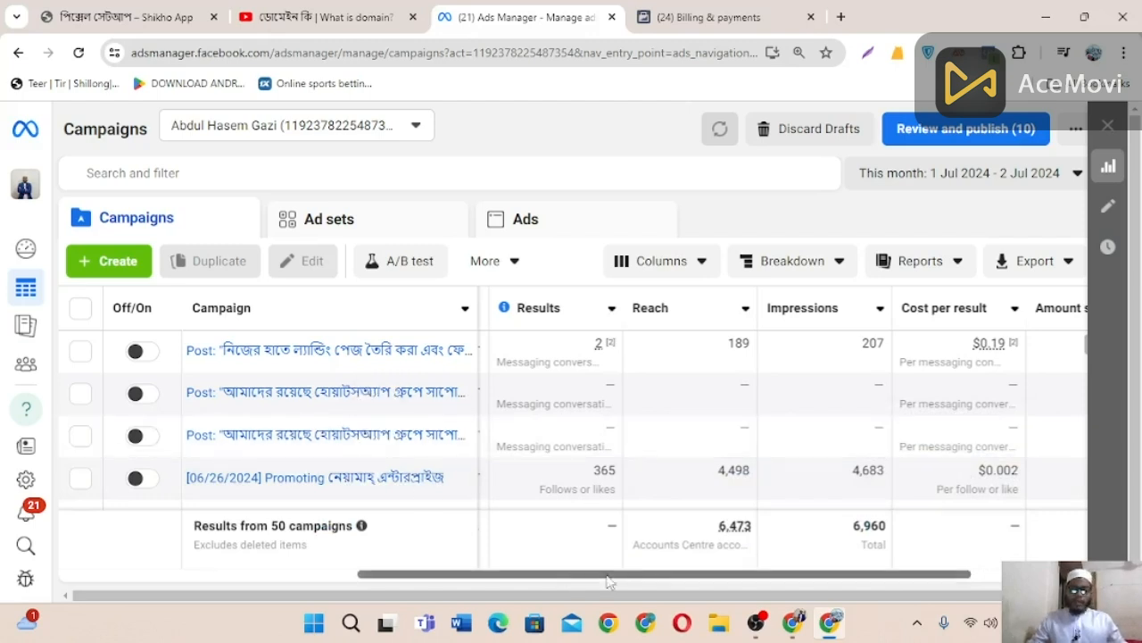
pyautogui.hscroll(1, 704, 581)
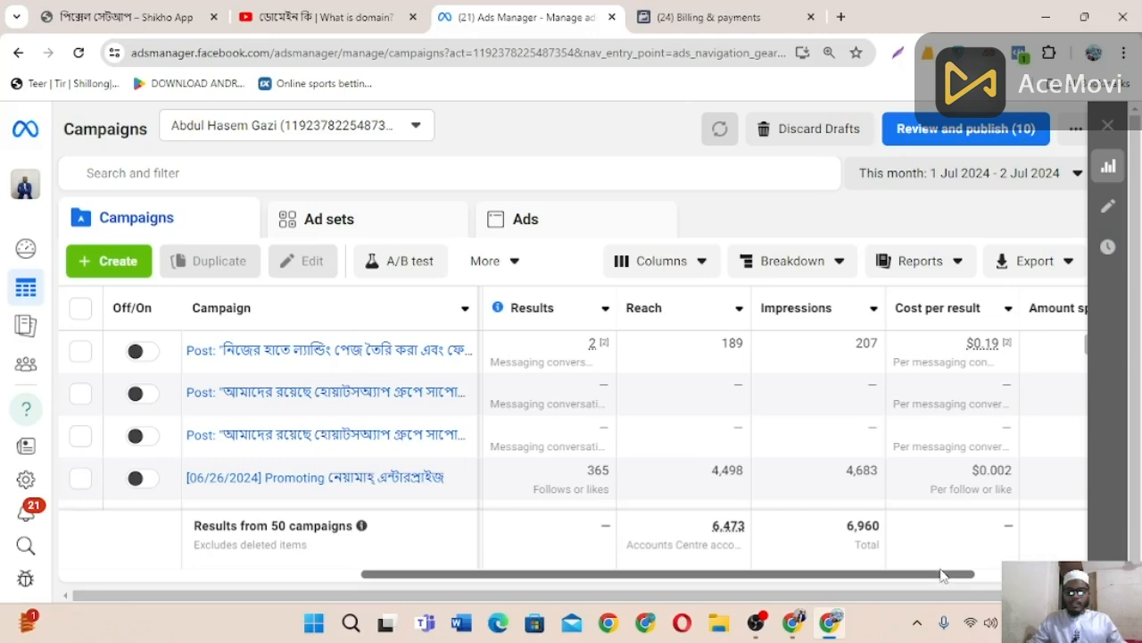
pyautogui.moveTo(945, 578); pyautogui.dragTo(1018, 578)
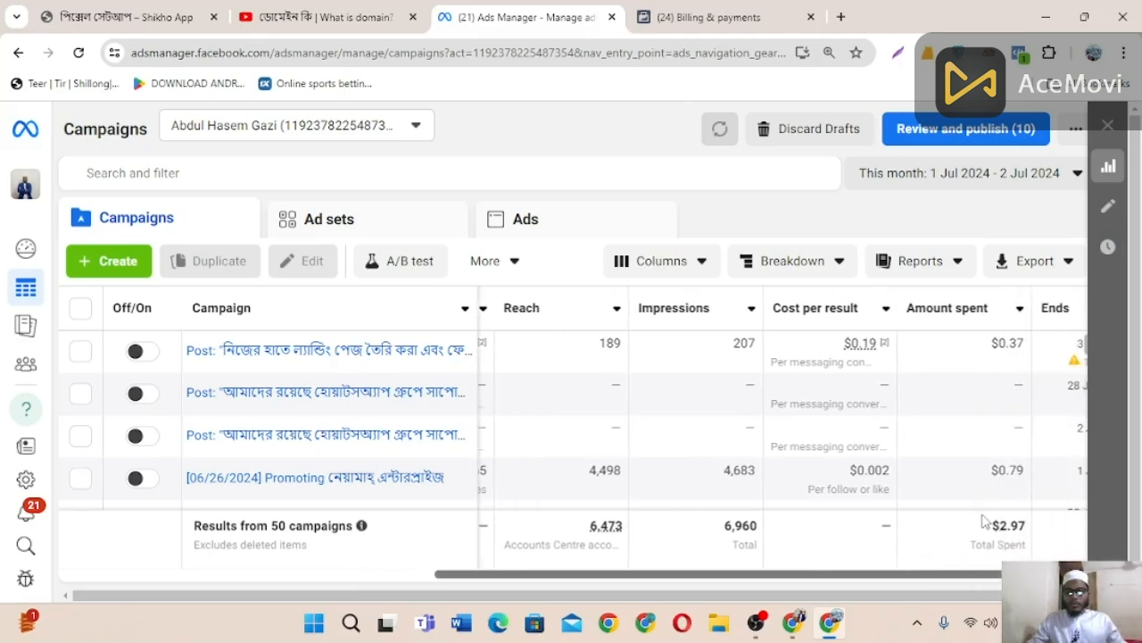
pyautogui.moveTo(928, 576); pyautogui.dragTo(1003, 578)
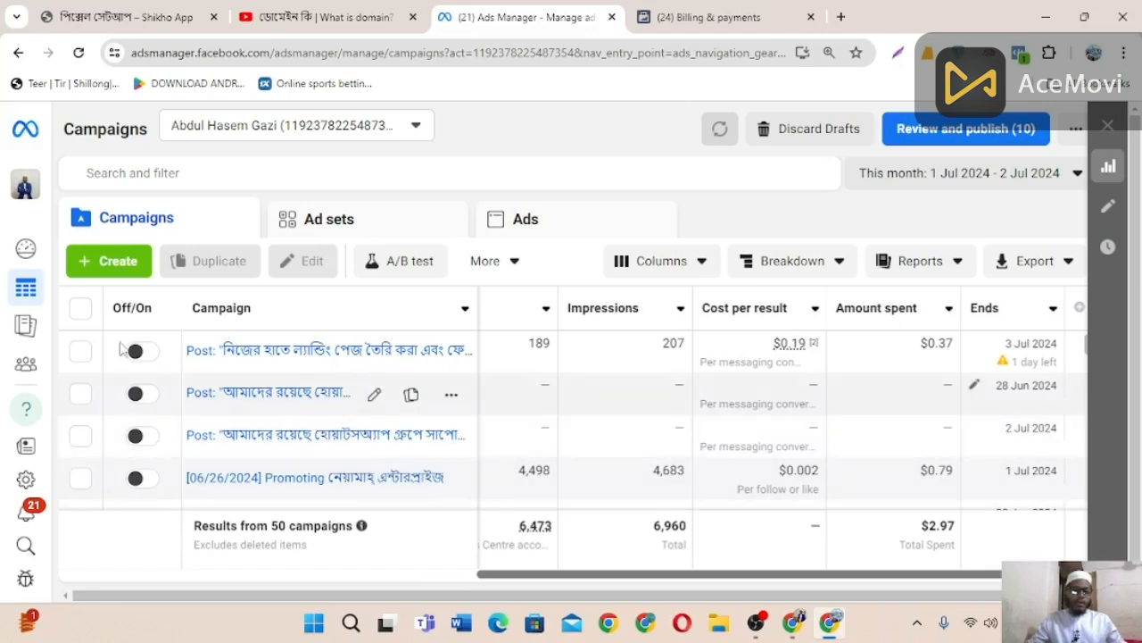
# - Open Ads reporting, browse the report's date calendar back to June 2024, and apply the This month range
pyautogui.moveTo(32, 272)
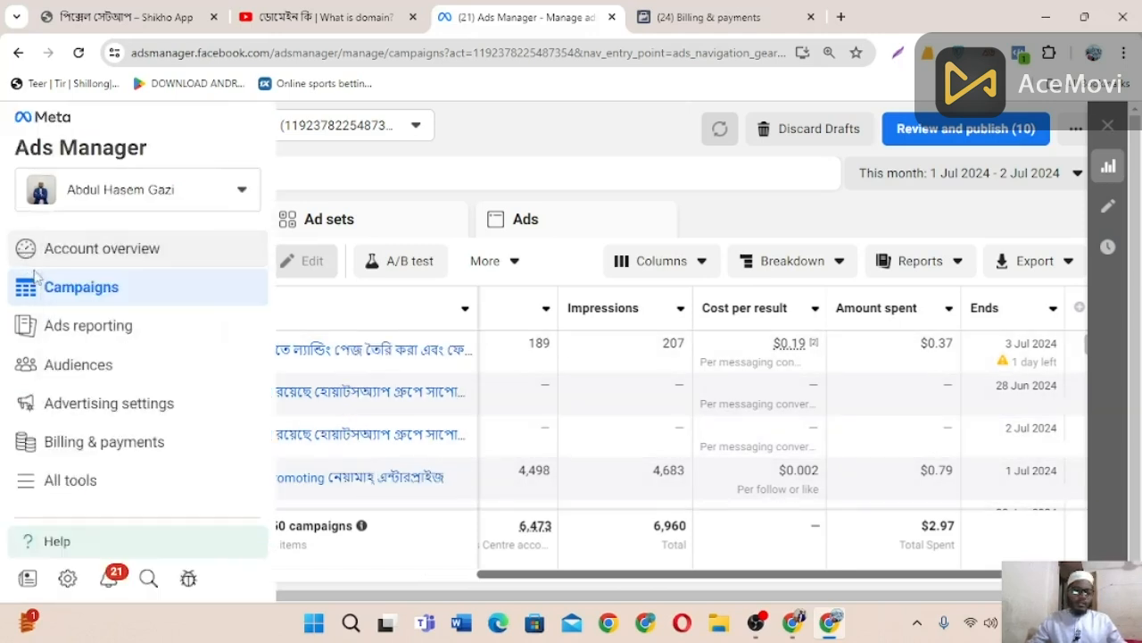
pyautogui.click(95, 333)
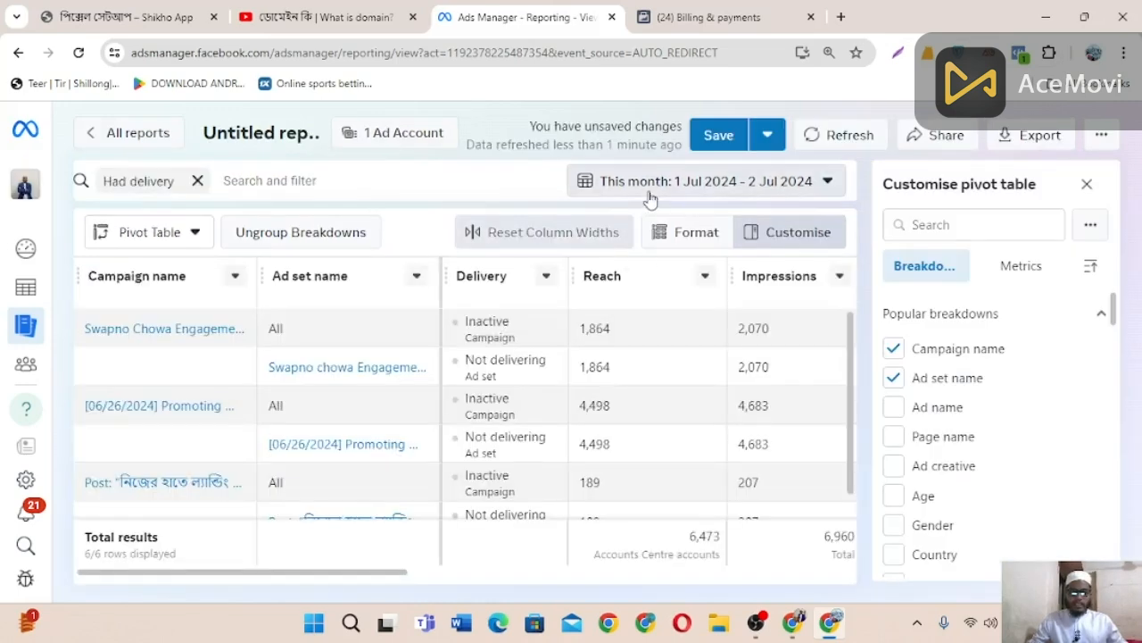
pyautogui.click(791, 187)
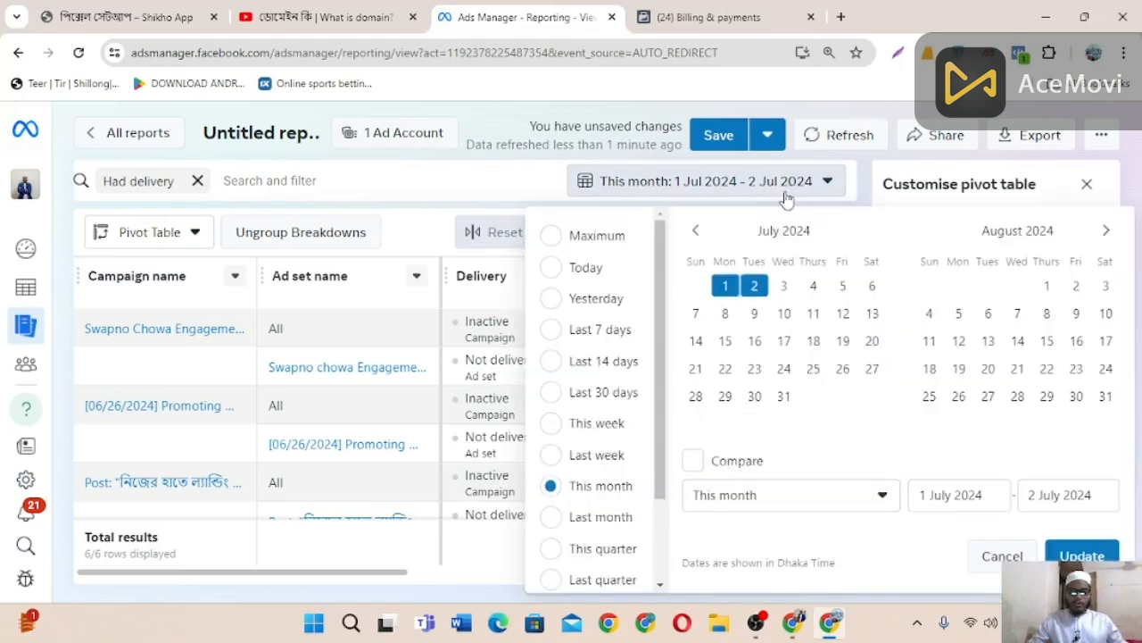
pyautogui.click(695, 230)
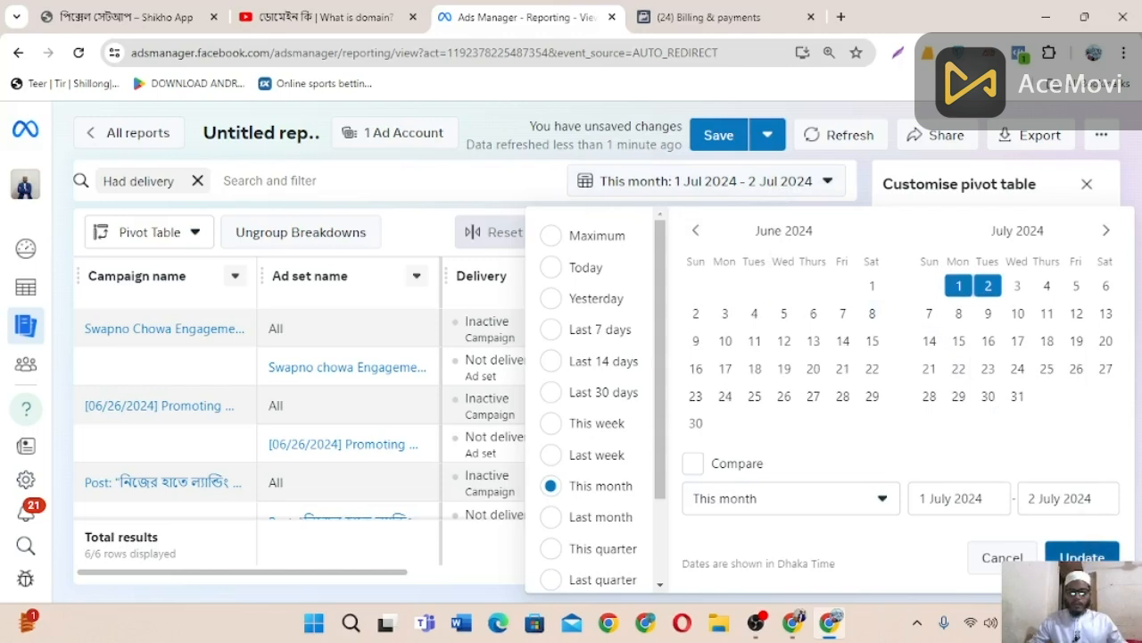
pyautogui.click(1082, 558)
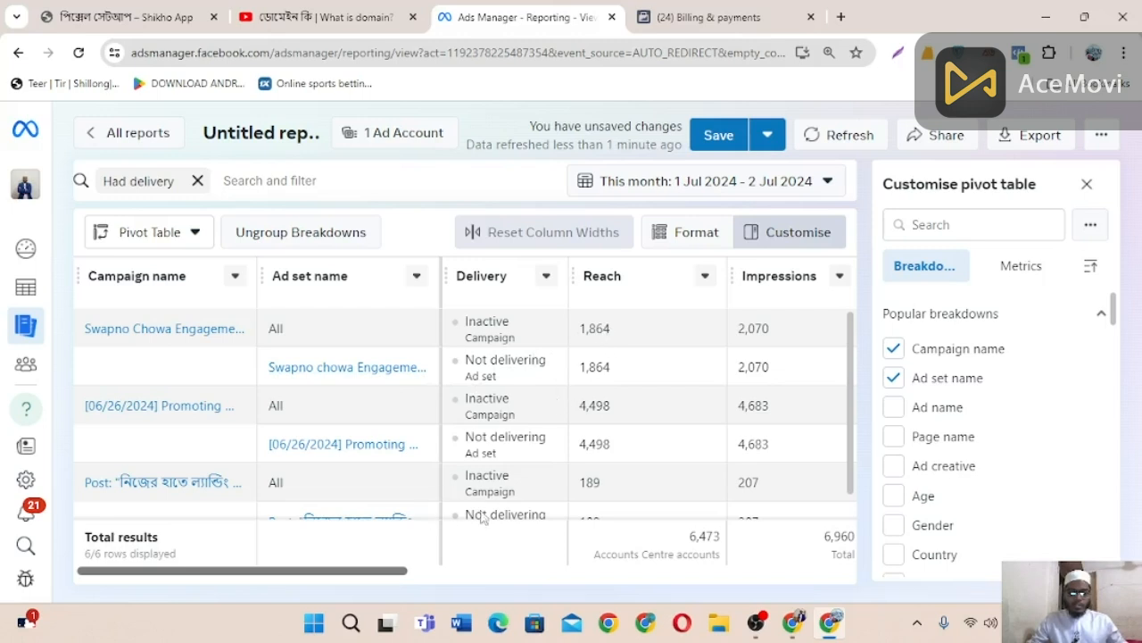
# - Examine the report's metric columns through Amount spent and the popular breakdowns through Month in the pivot table customisation
pyautogui.moveTo(389, 575); pyautogui.dragTo(925, 578)
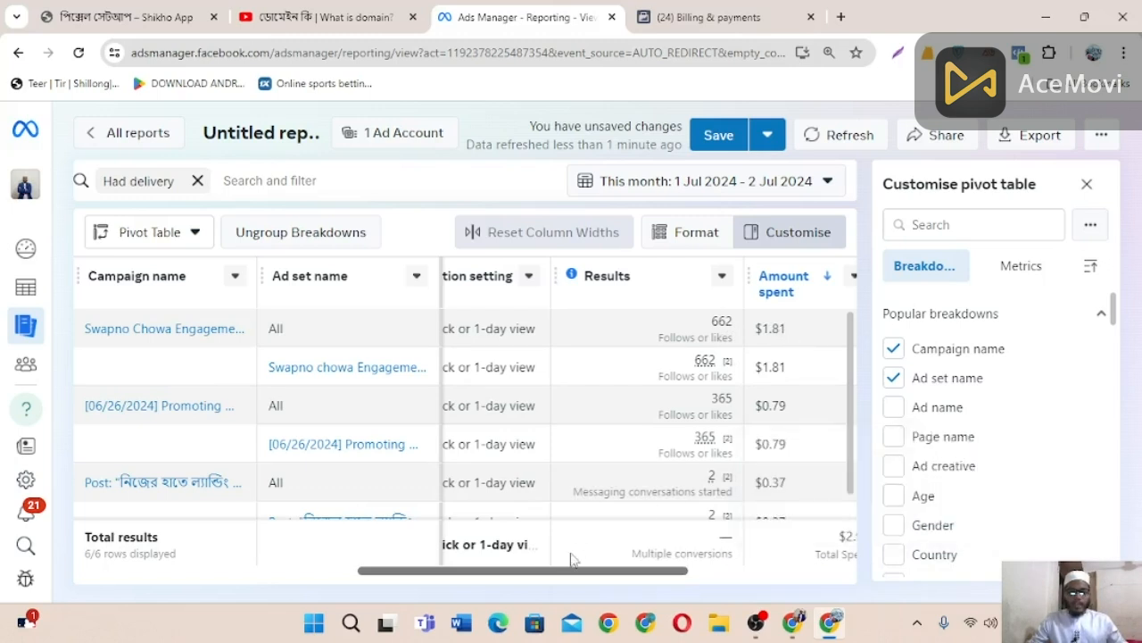
pyautogui.moveTo(617, 573); pyautogui.dragTo(582, 573)
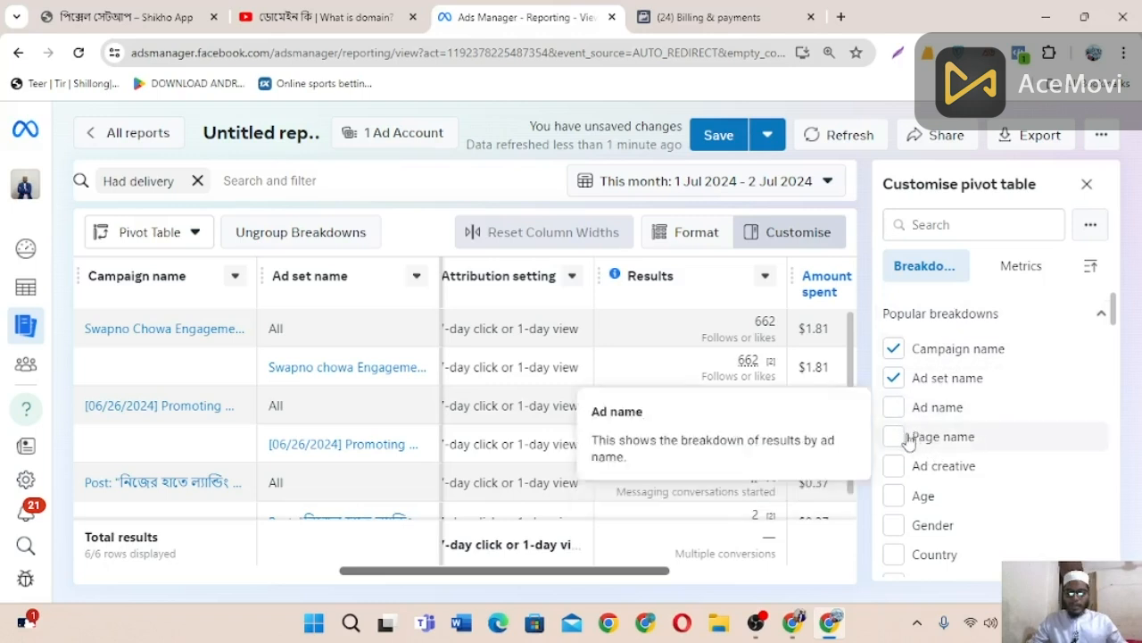
pyautogui.scroll(-2, 909, 455)
pyautogui.scroll(-1, 928, 517)
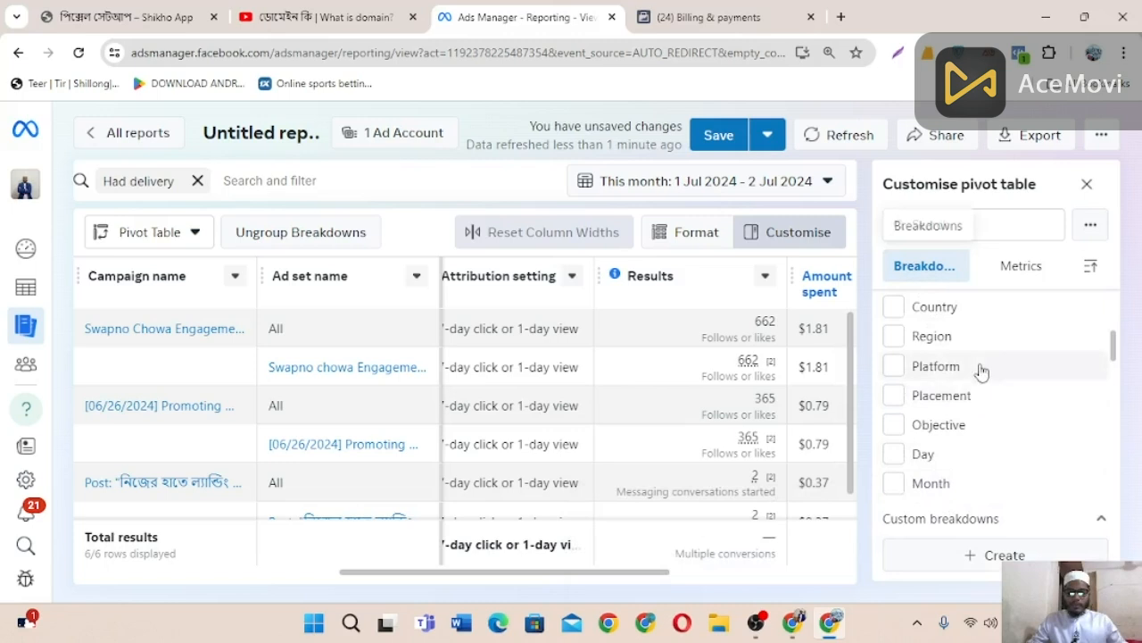
pyautogui.moveTo(632, 573); pyautogui.dragTo(242, 576)
pyautogui.moveTo(59, 377)
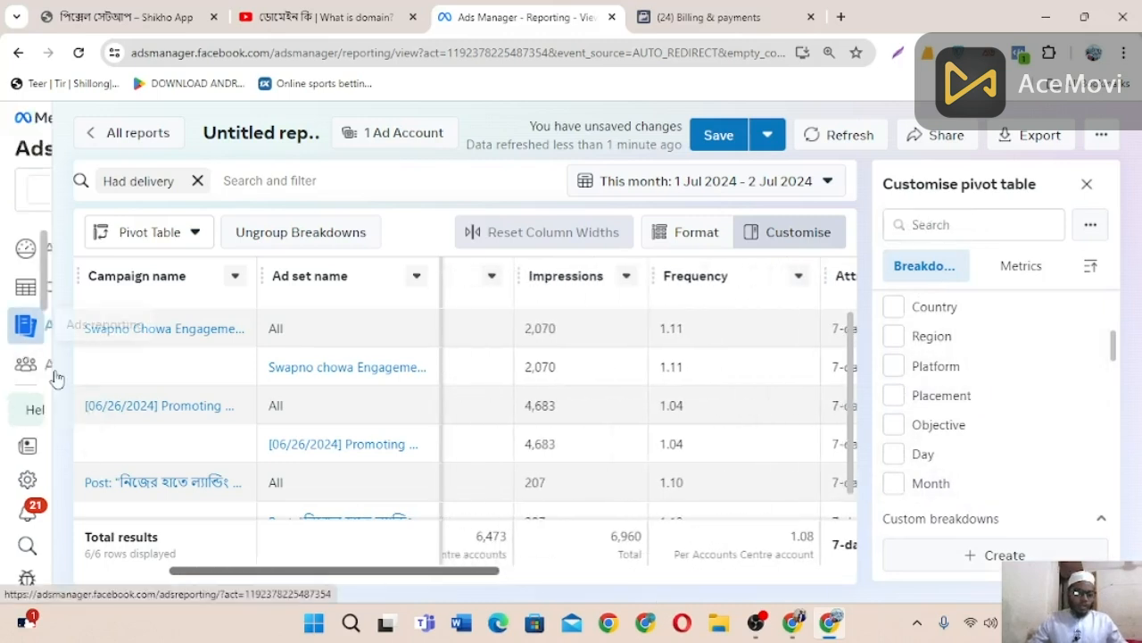